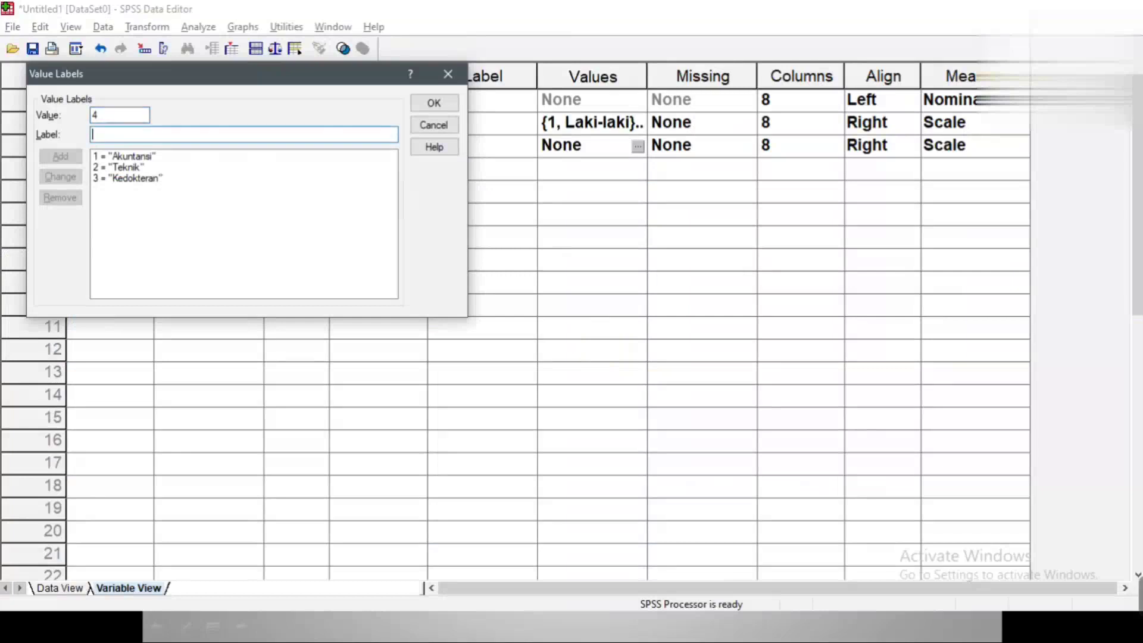
Add the label "Manajemen Informastika" for value 4 and apply the value labels to the jurusan variable.
text(Mana)
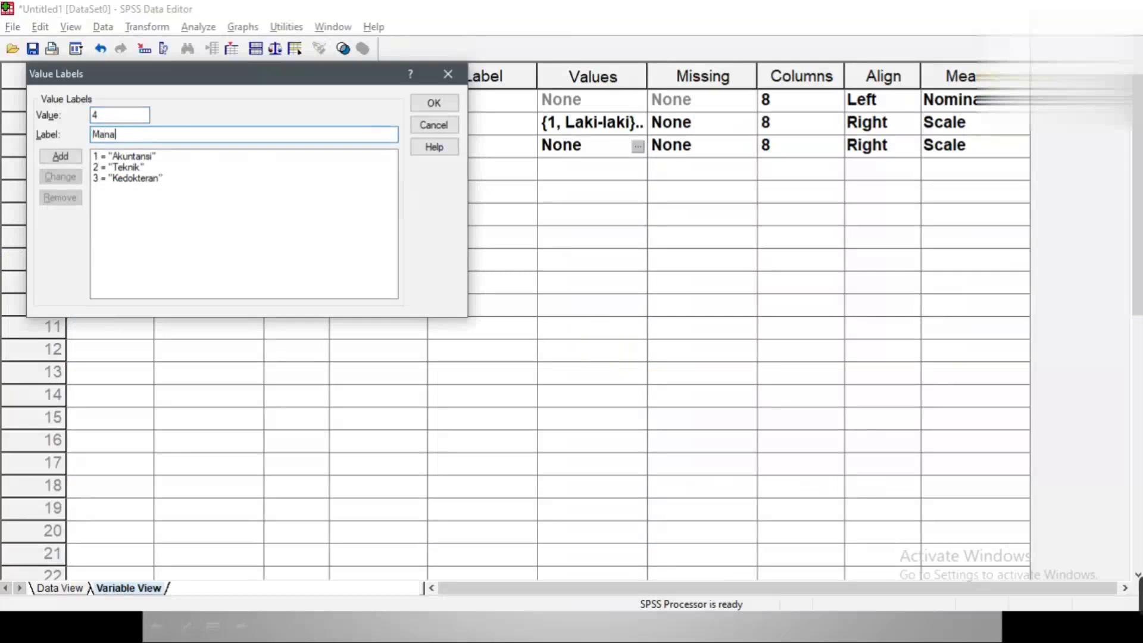
text(jemen Informastika)
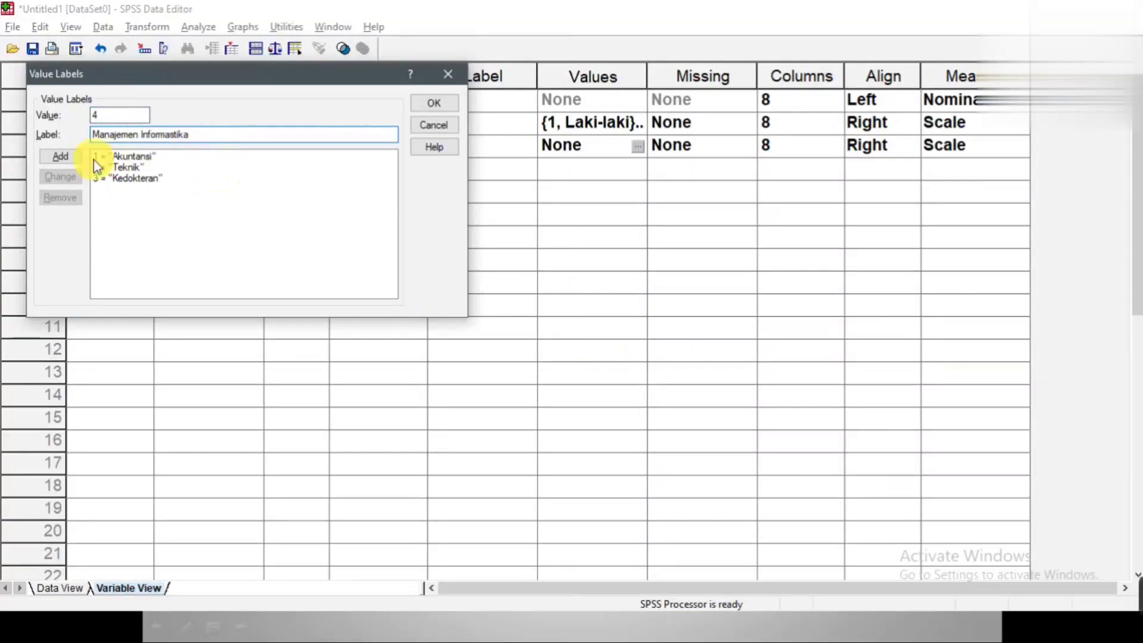
click(51, 157)
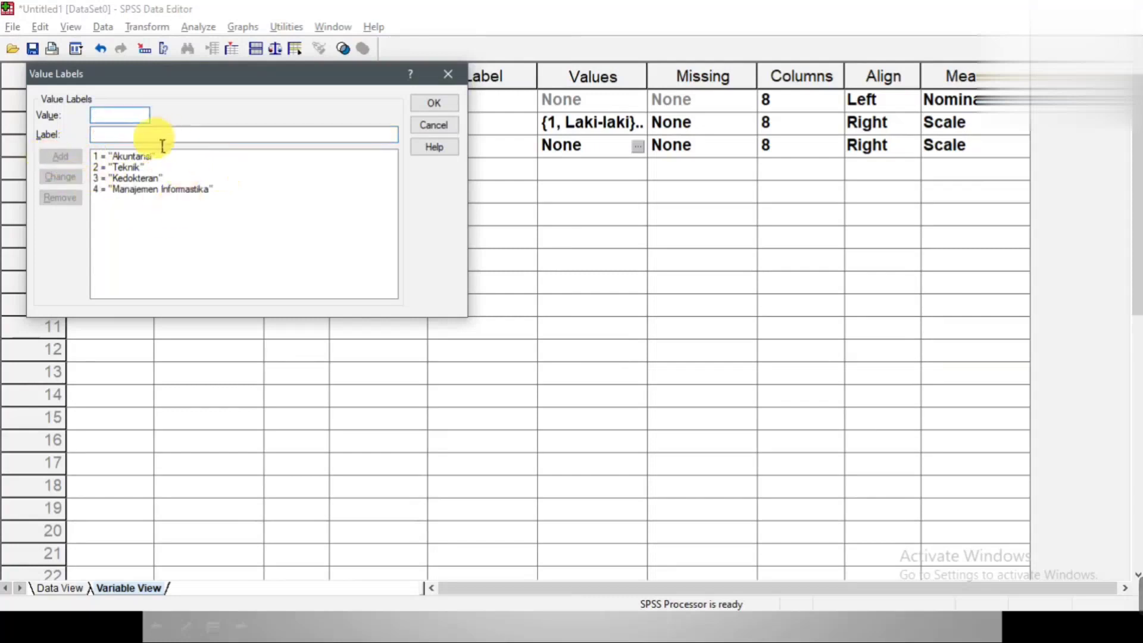
click(434, 101)
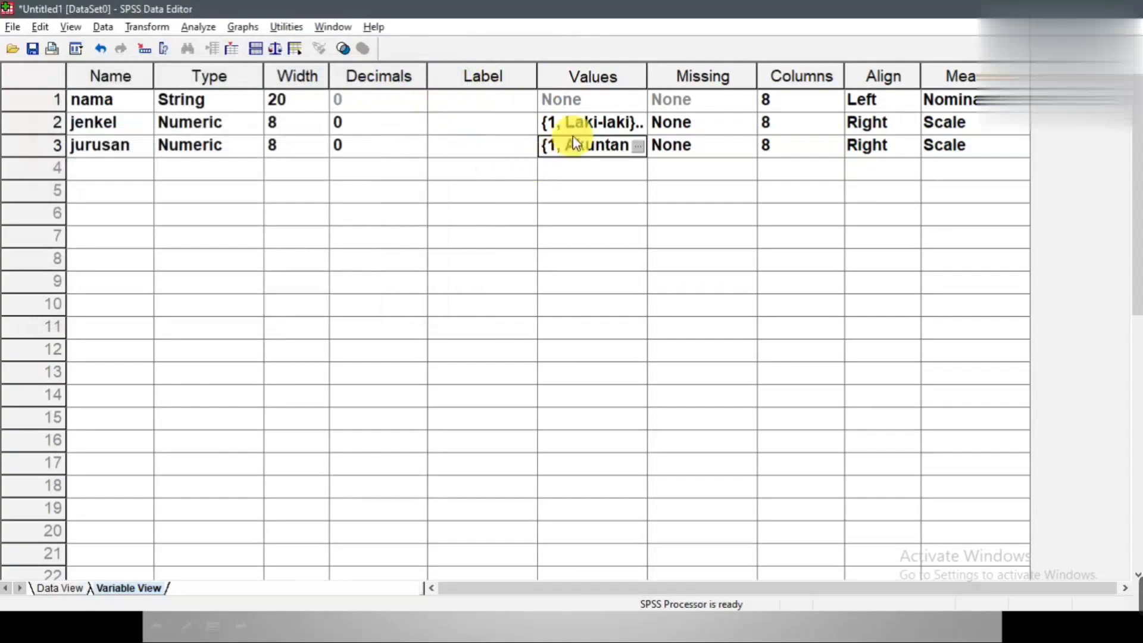
Define a fourth variable named uk for the tuition fee (Uang Kuliah), keeping it Numeric with width 8 and setting 0 decimals.
key(alt+Tab)
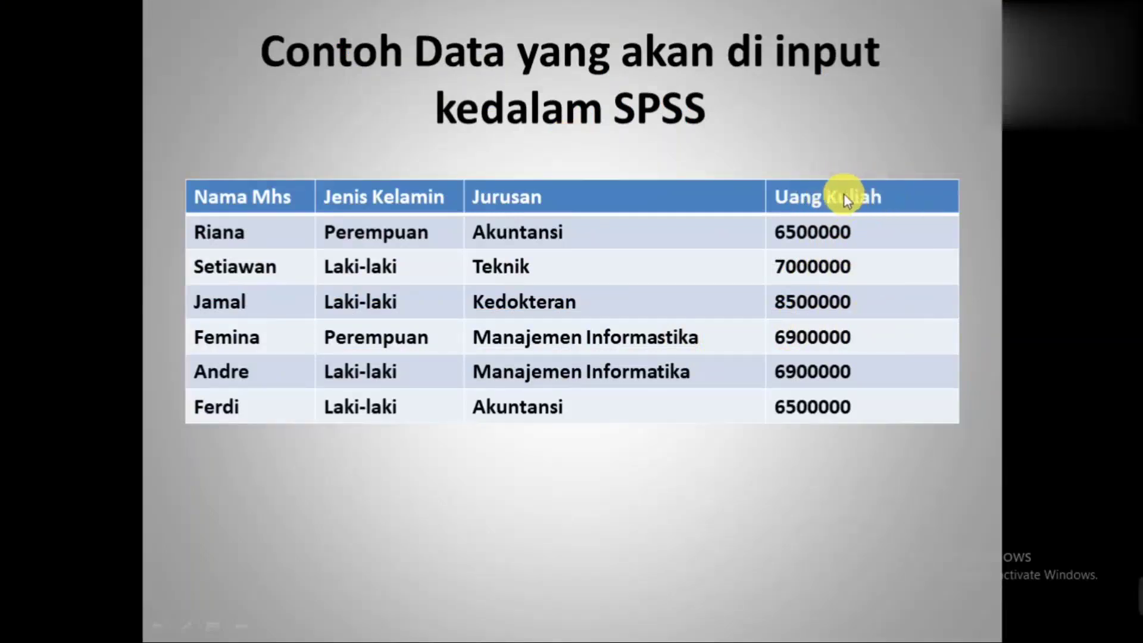
key(alt+Tab)
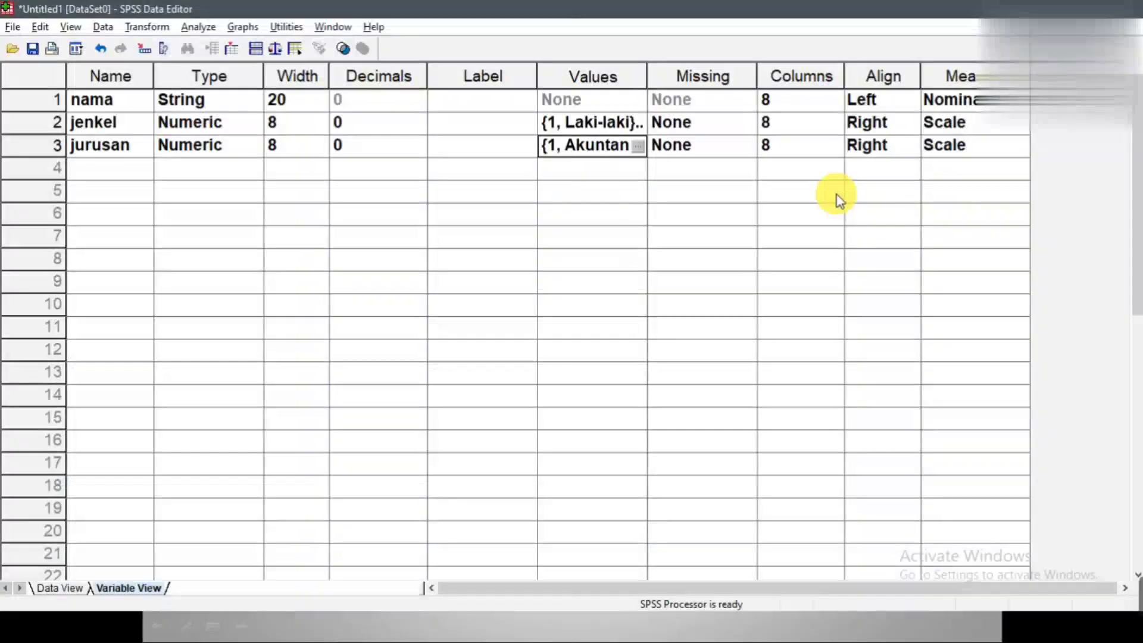
click(112, 172)
text(uk)
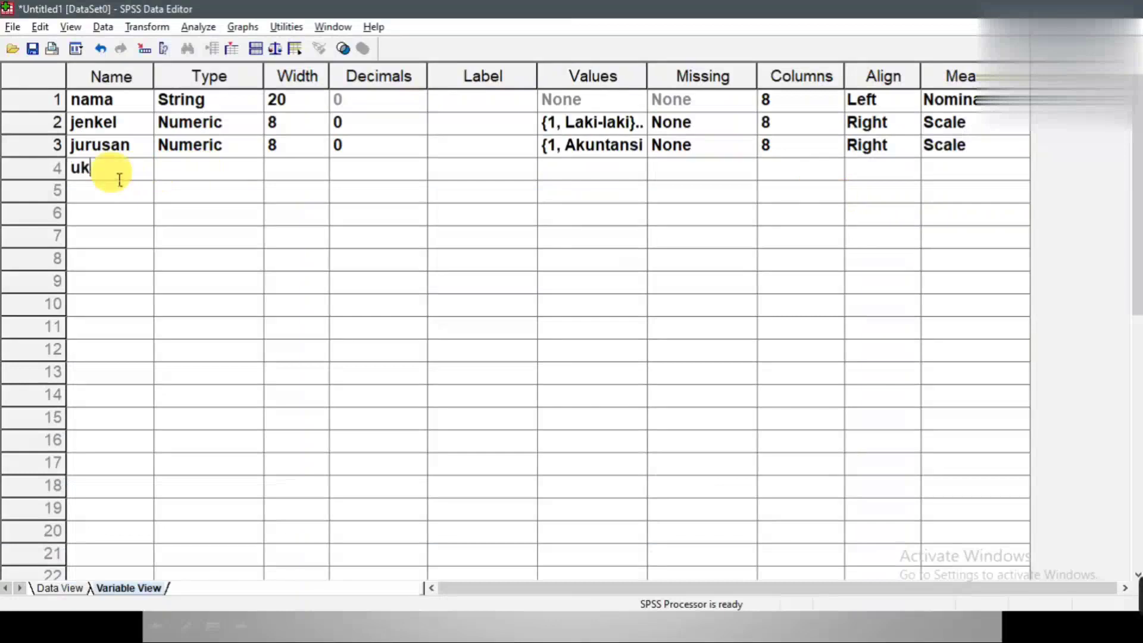
key(Tab)
key(alt+Tab)
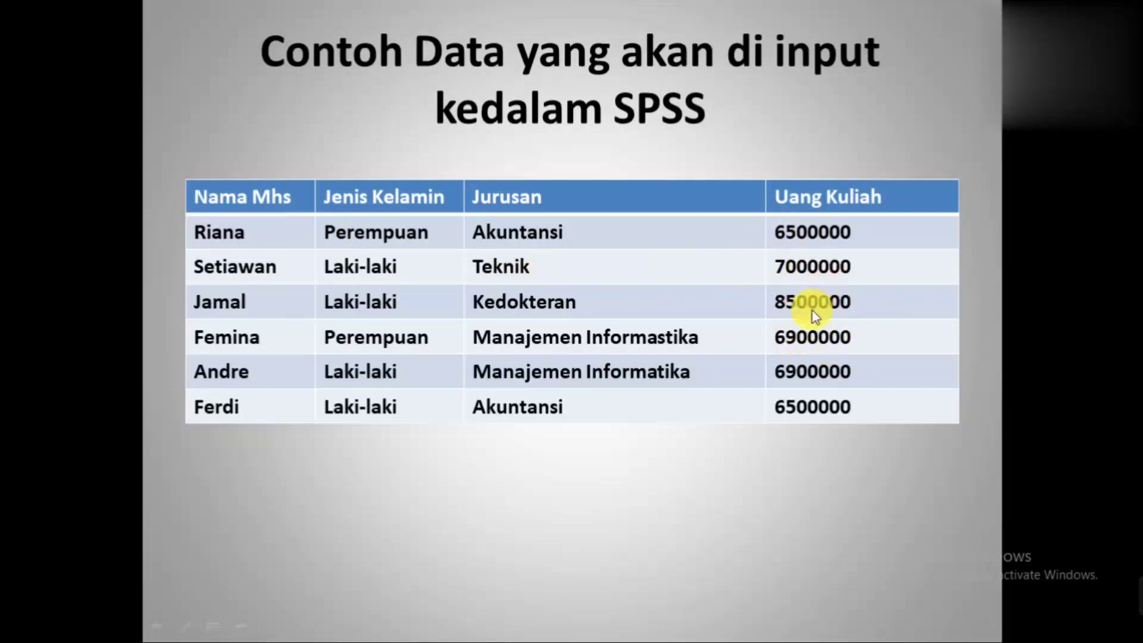
key(alt+Tab)
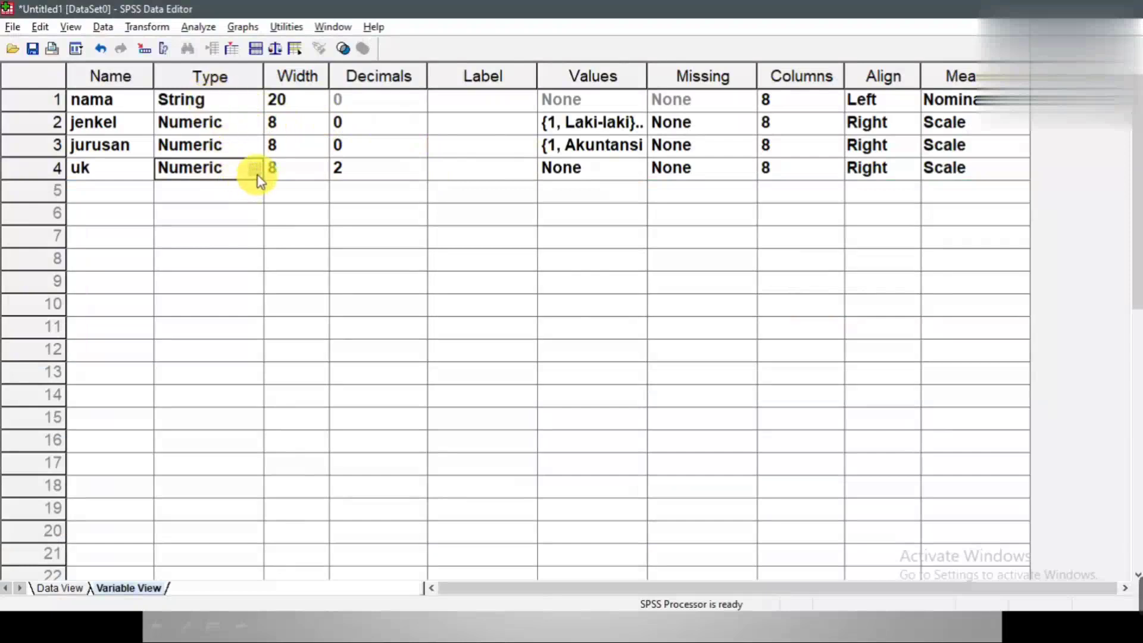
key(Tab)
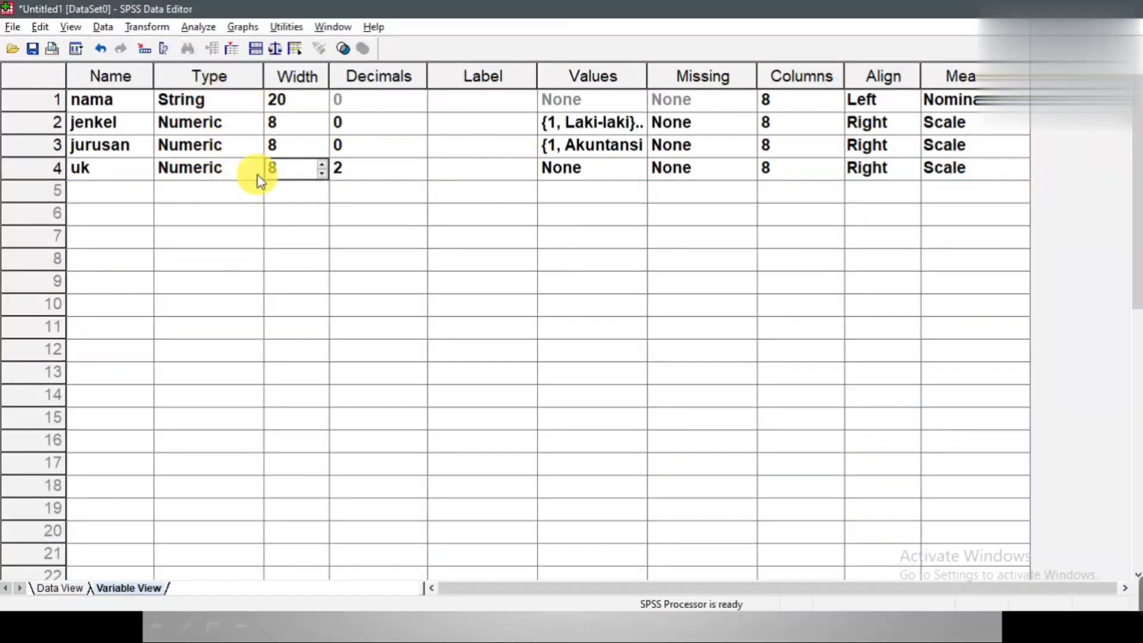
key(Tab)
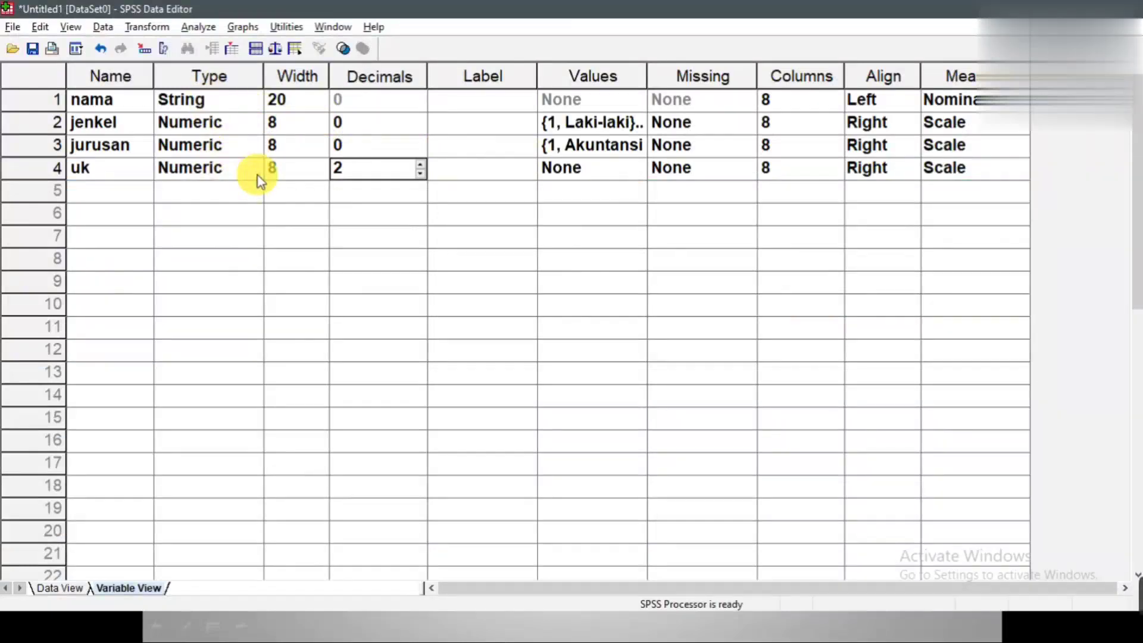
text(0)
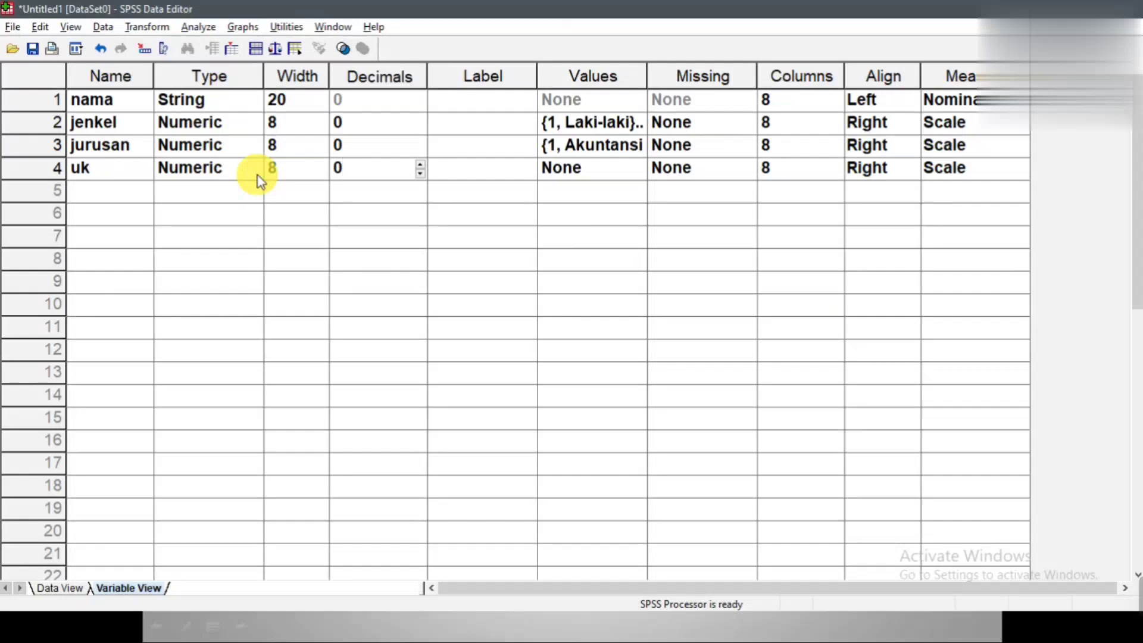
key(Tab)
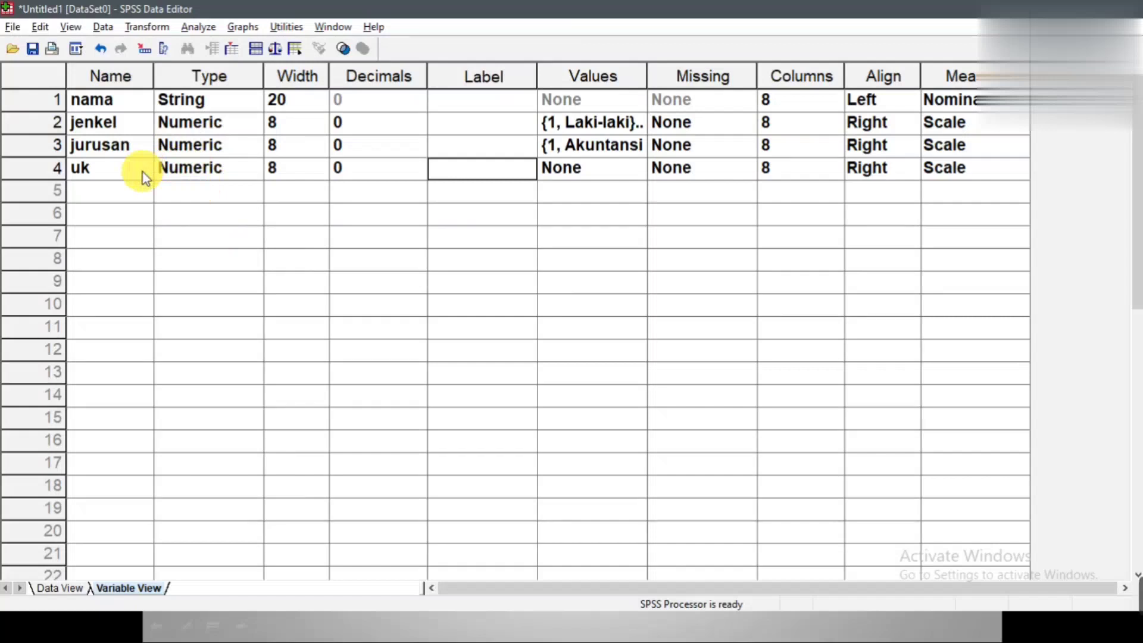
Show the data grid and enter the first student's name from the sample table in the nama cell of row 1.
click(60, 588)
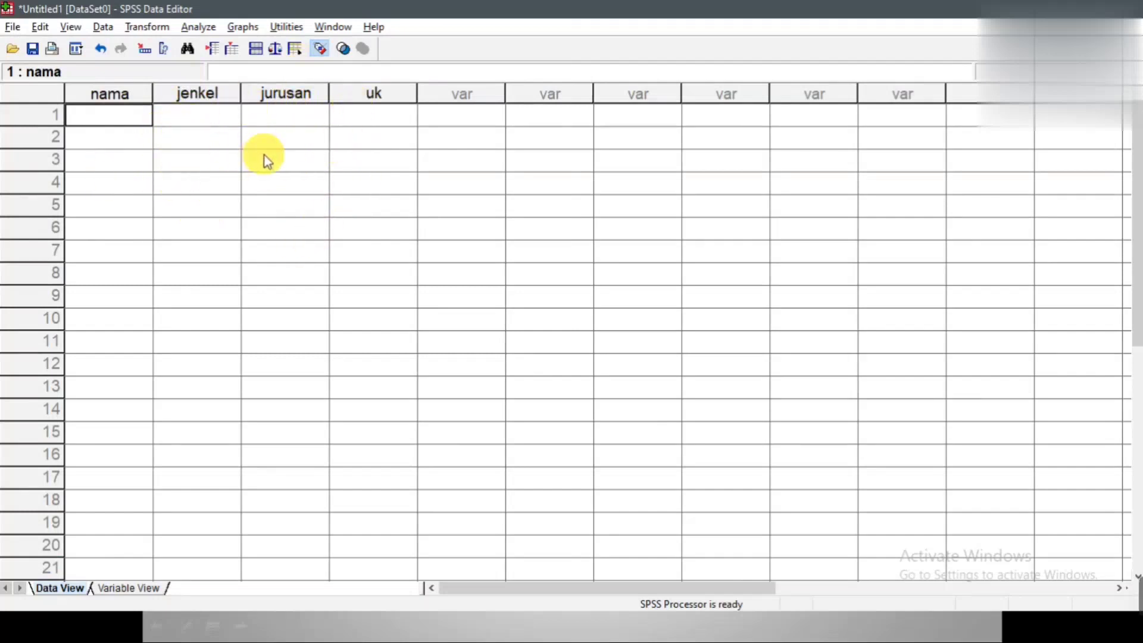
key(alt+Tab)
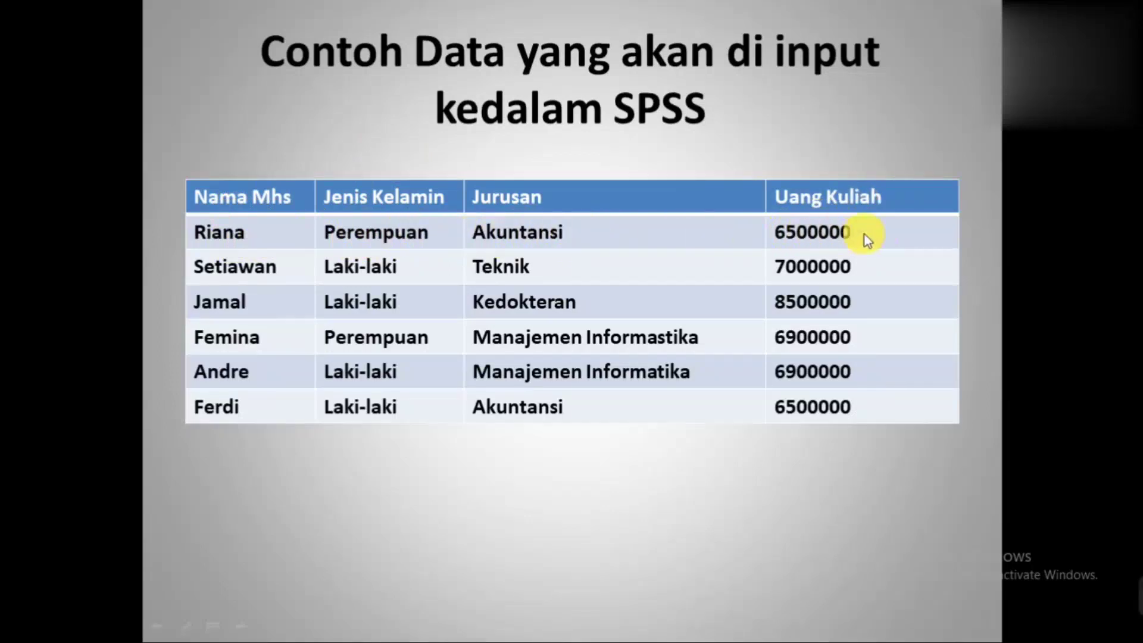
key(alt+Tab)
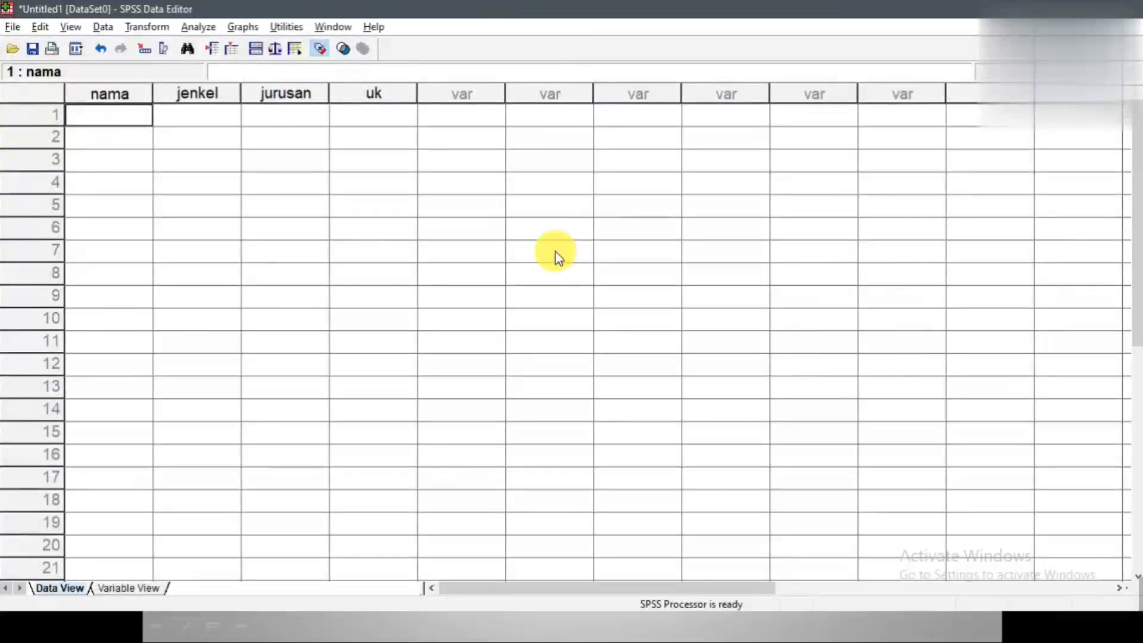
text(Riana)
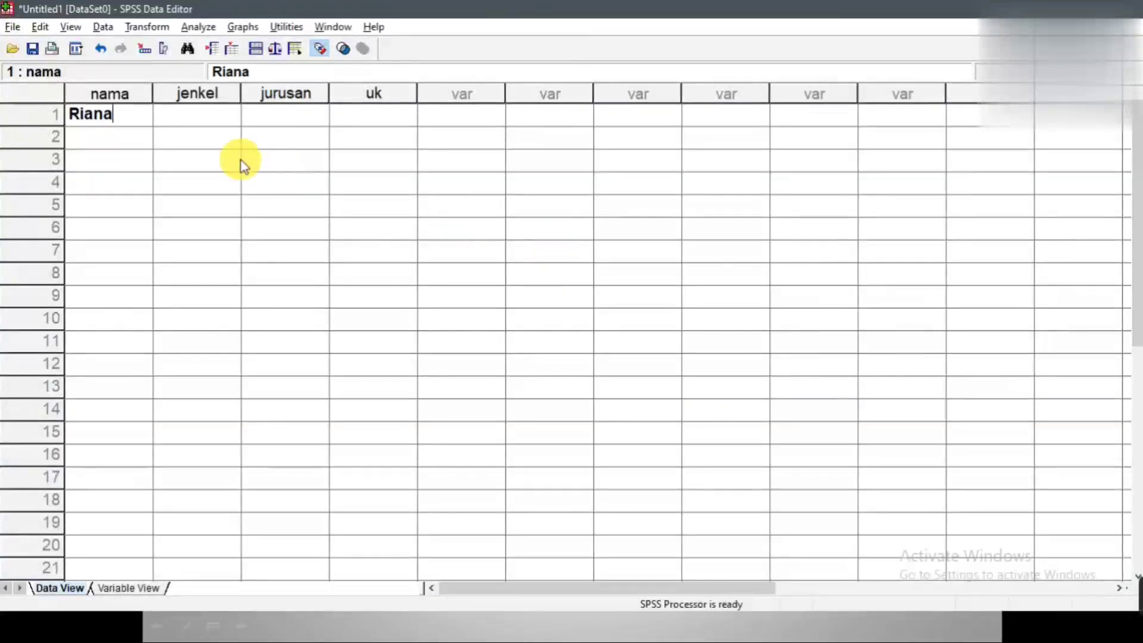
key(Return)
Enter code 2 (Perempuan) as jenkel in row 1 and widen the jenkel column slightly to fit the label.
key(Up)
key(Right)
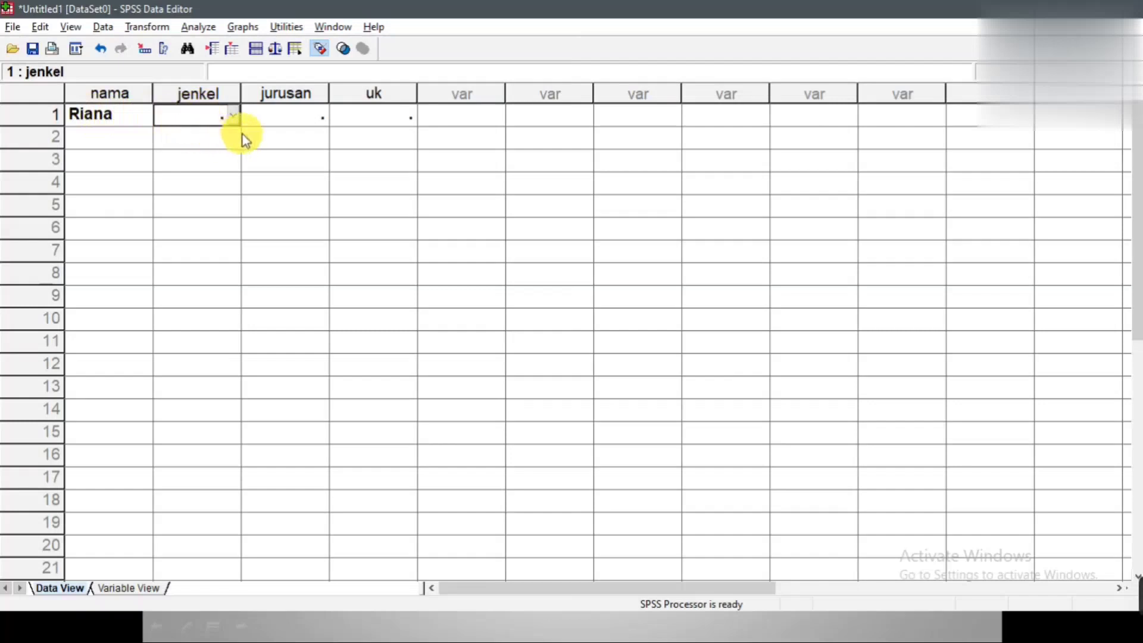
text(2)
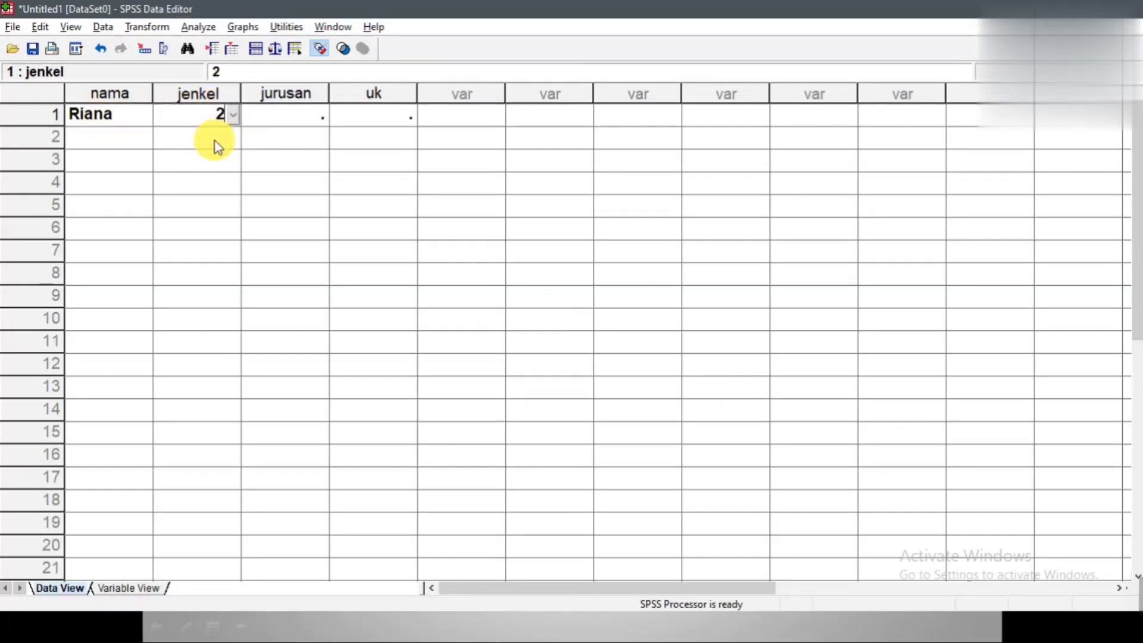
key(Return)
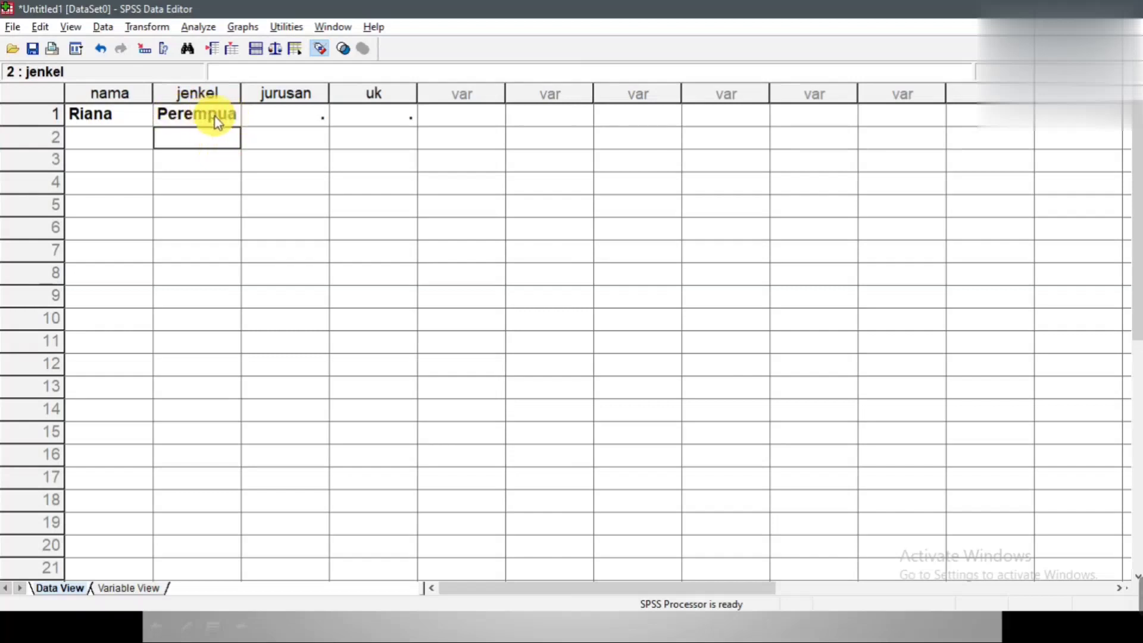
drag(253, 107, 275, 109)
Check the first student's major in the sample table and choose Akuntansi as jurusan in row 1.
key(alt+Tab)
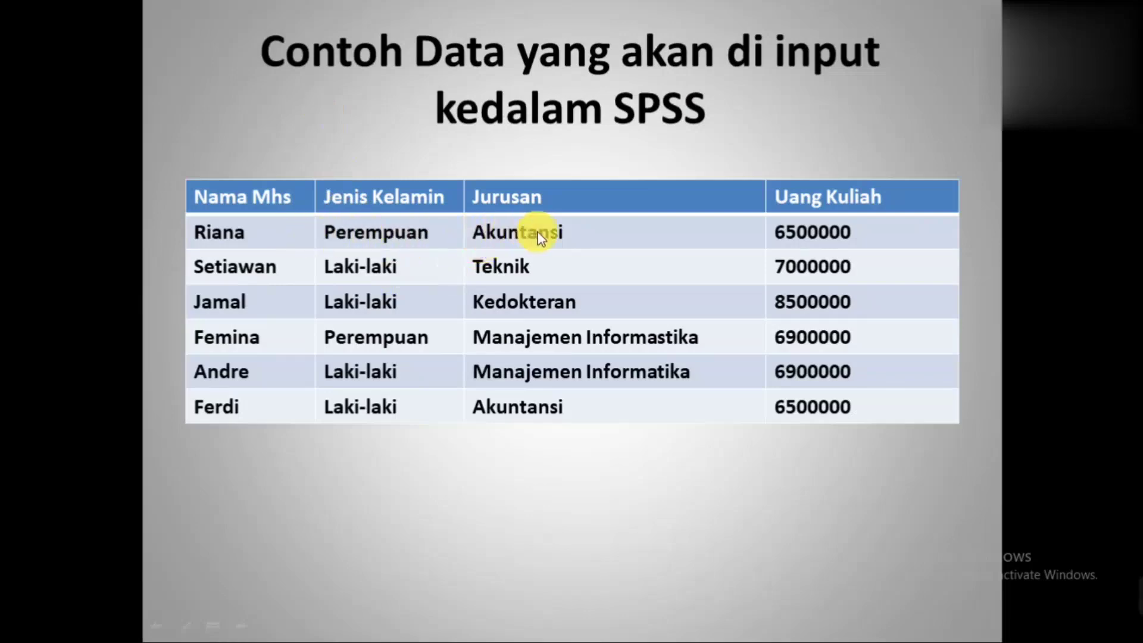
key(alt+Tab)
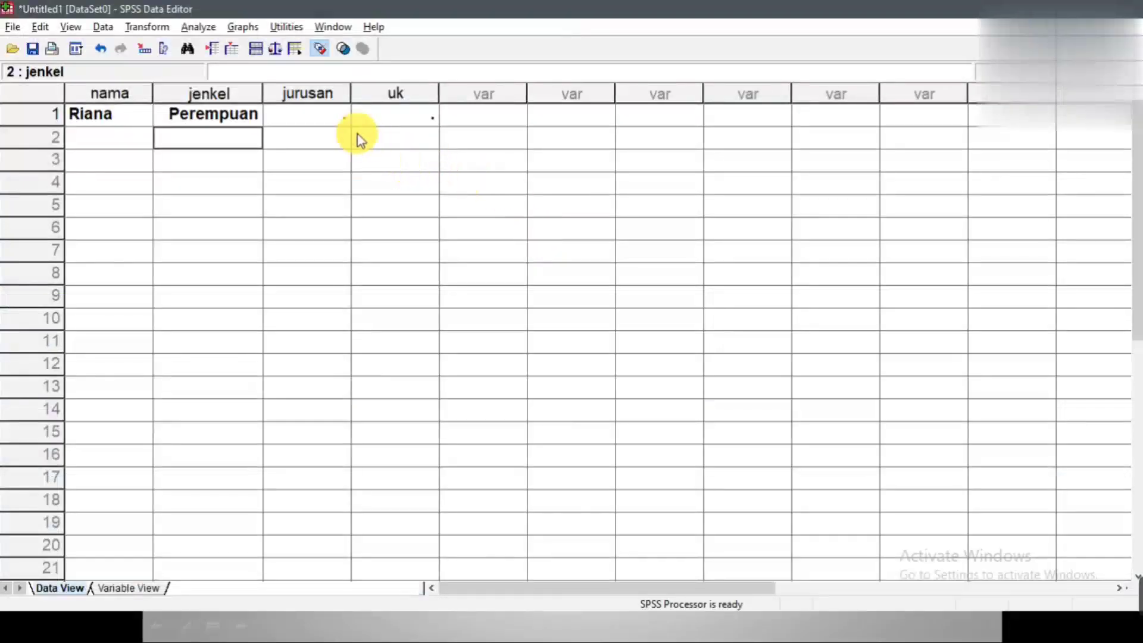
click(334, 122)
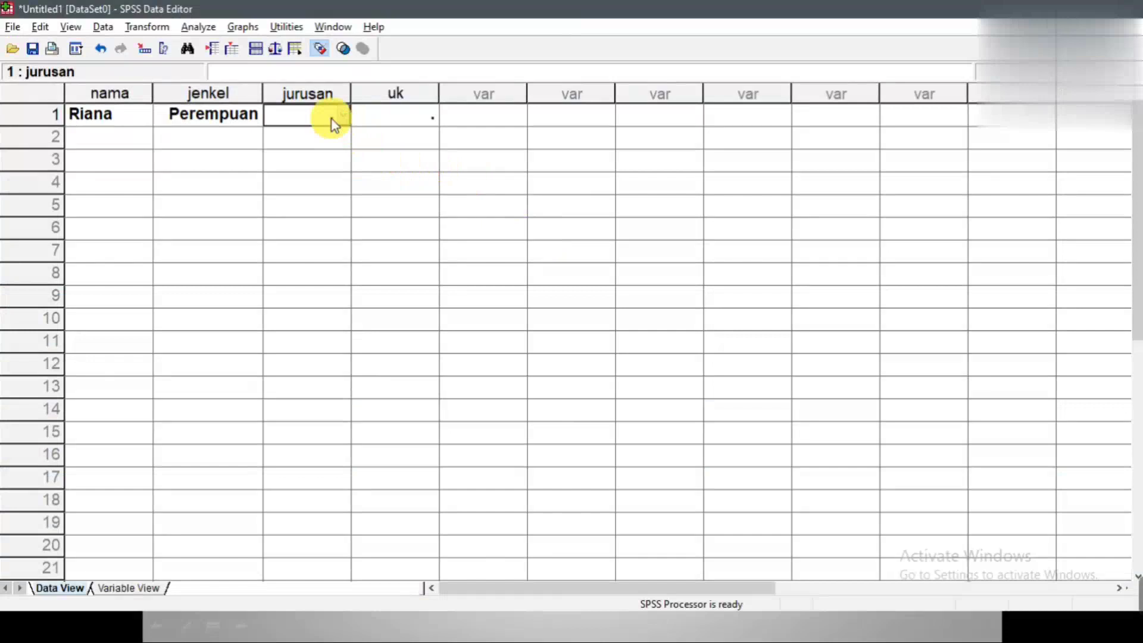
click(344, 115)
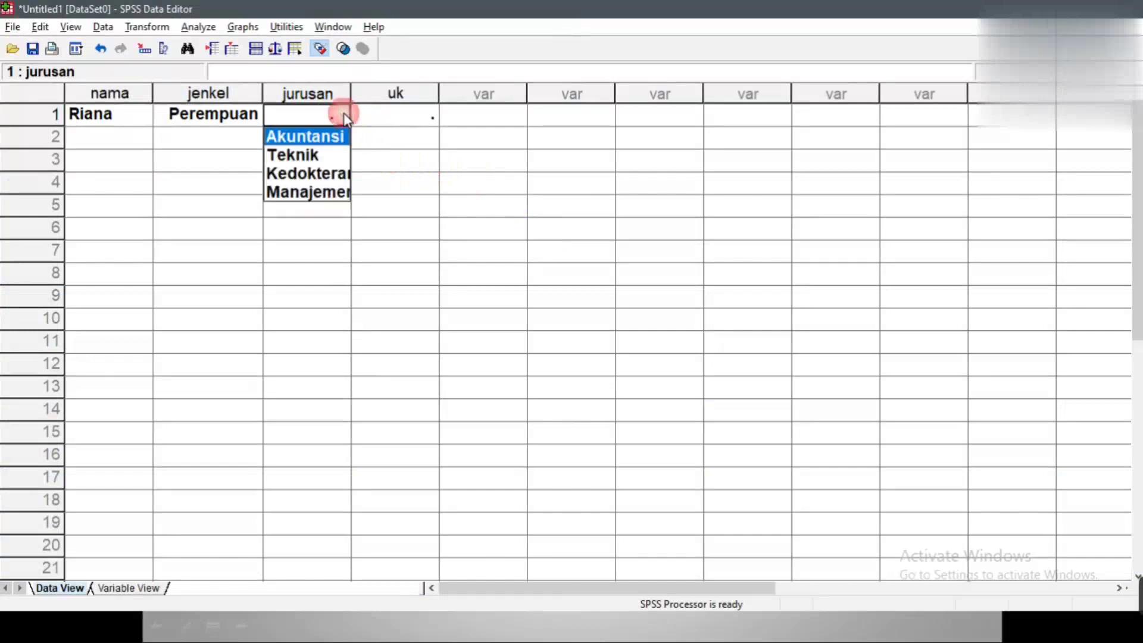
click(321, 141)
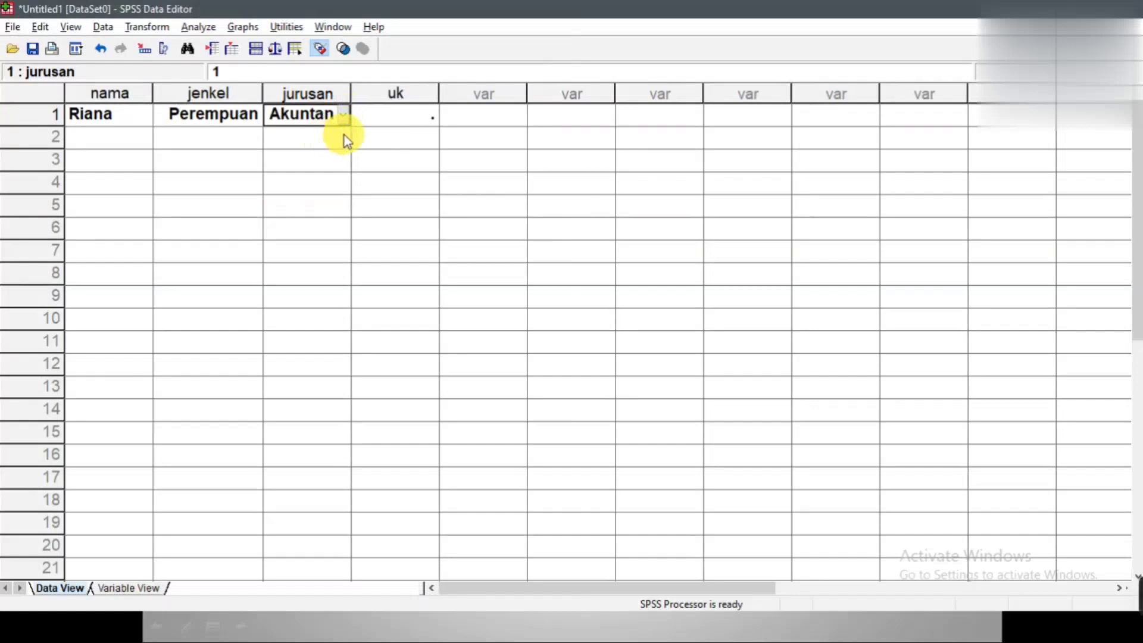
Look up the first student's tuition fee in the sample table and enter 6500000 as uk in row 1.
key(Tab)
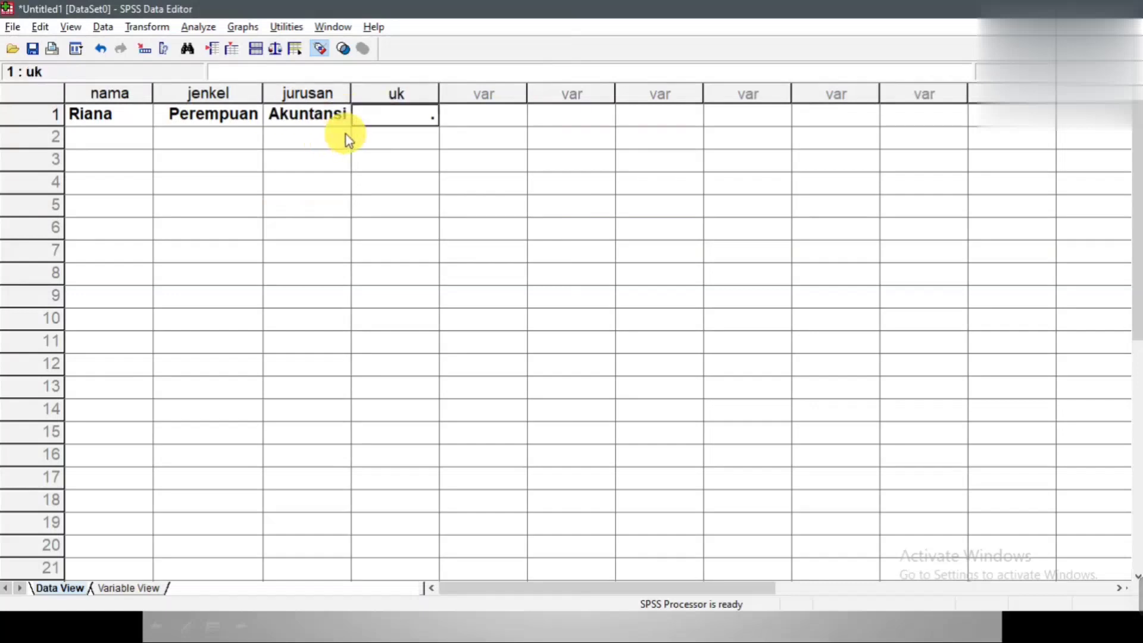
key(alt+Tab)
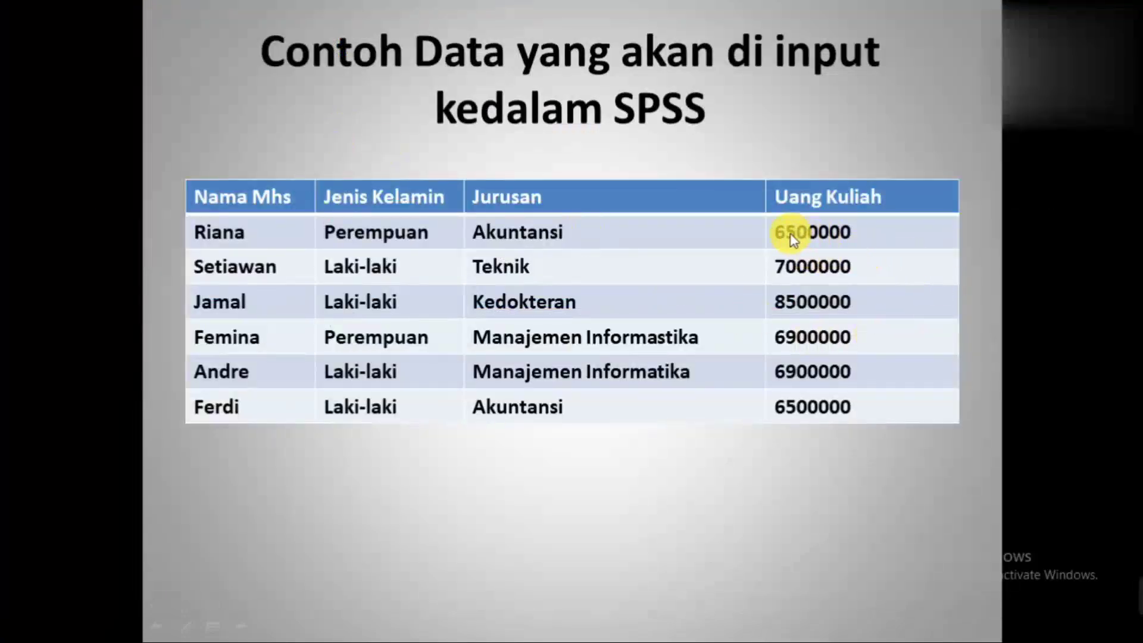
key(alt+Tab)
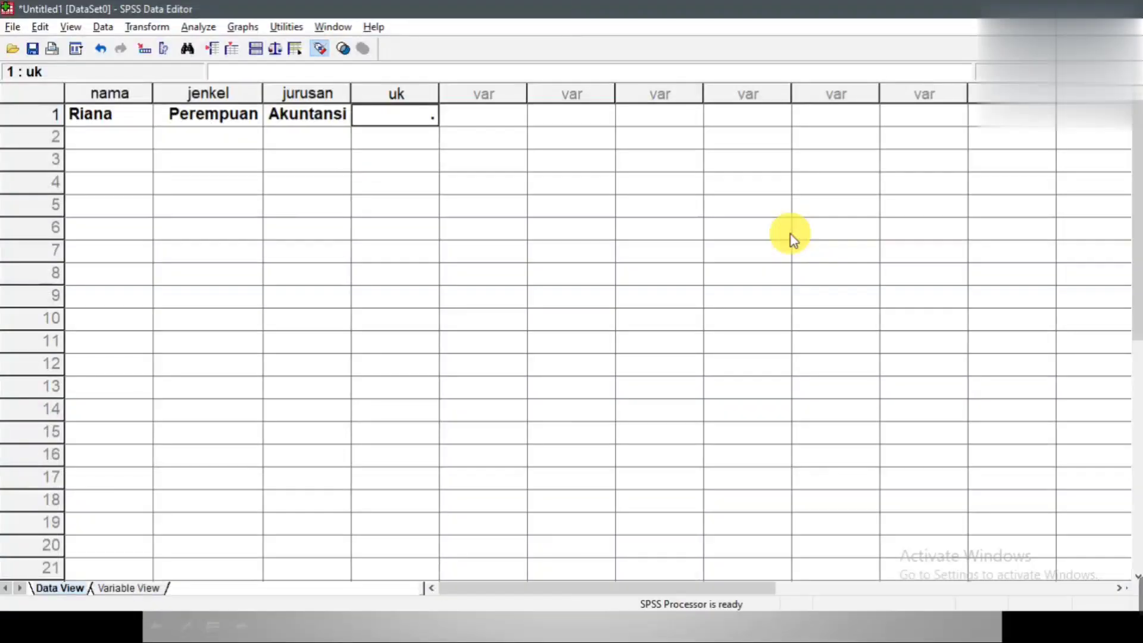
text(65000)
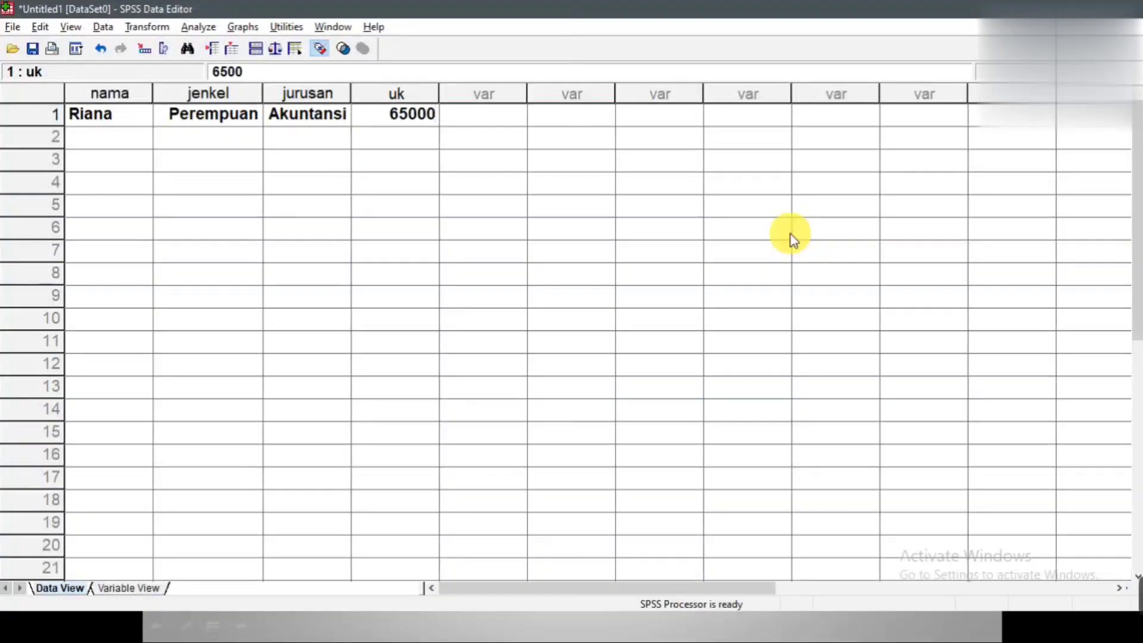
text(00)
key(Return)
Enter the second student's name from the sample table in the nama cell of row 2 and move on to its jenkel cell.
key(Left)
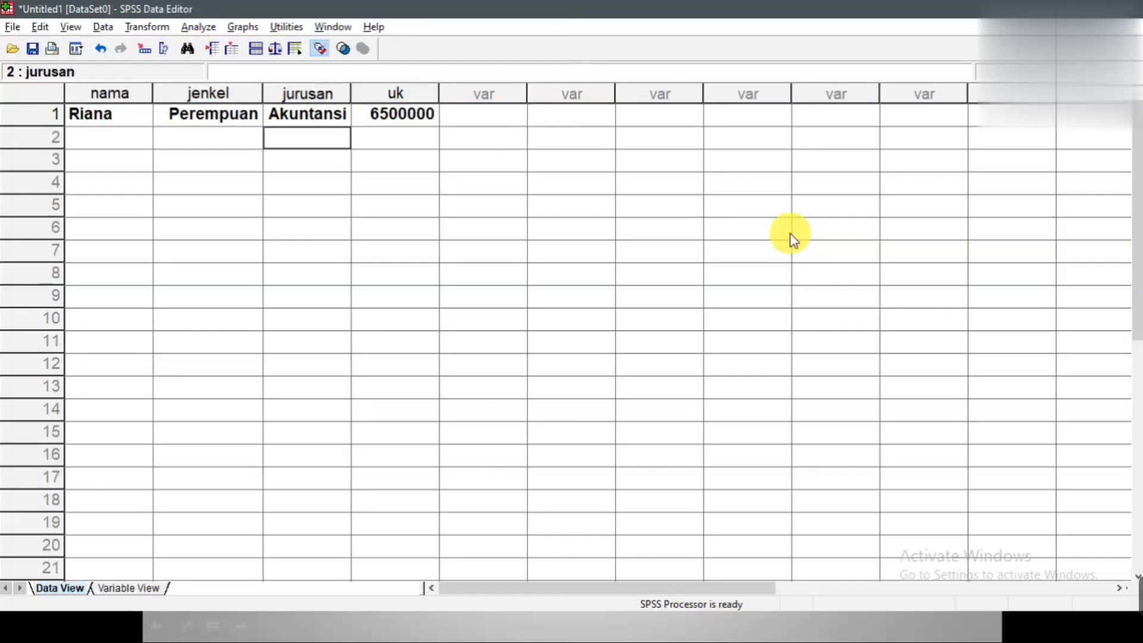
key(Left)
key(Left)
key(alt+Tab)
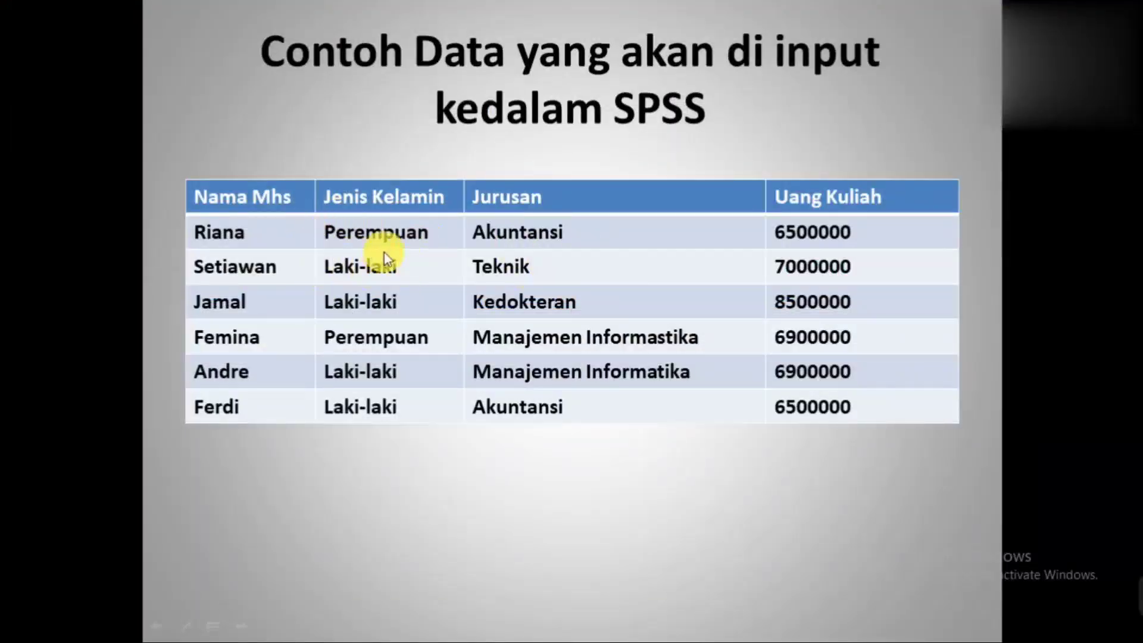
key(alt+Tab)
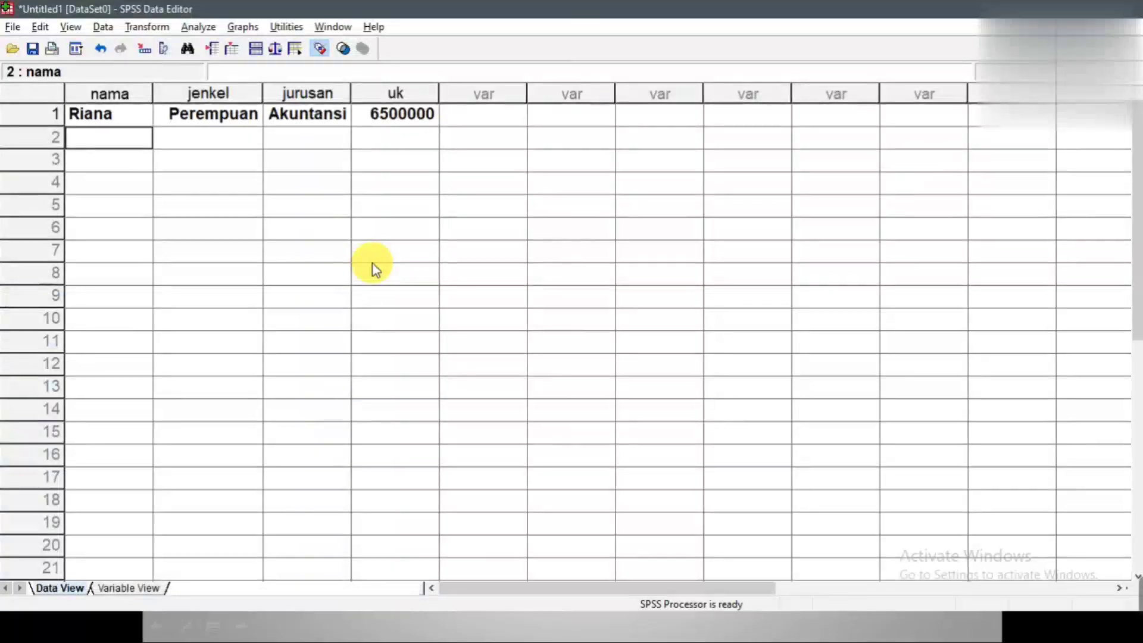
text(Seti)
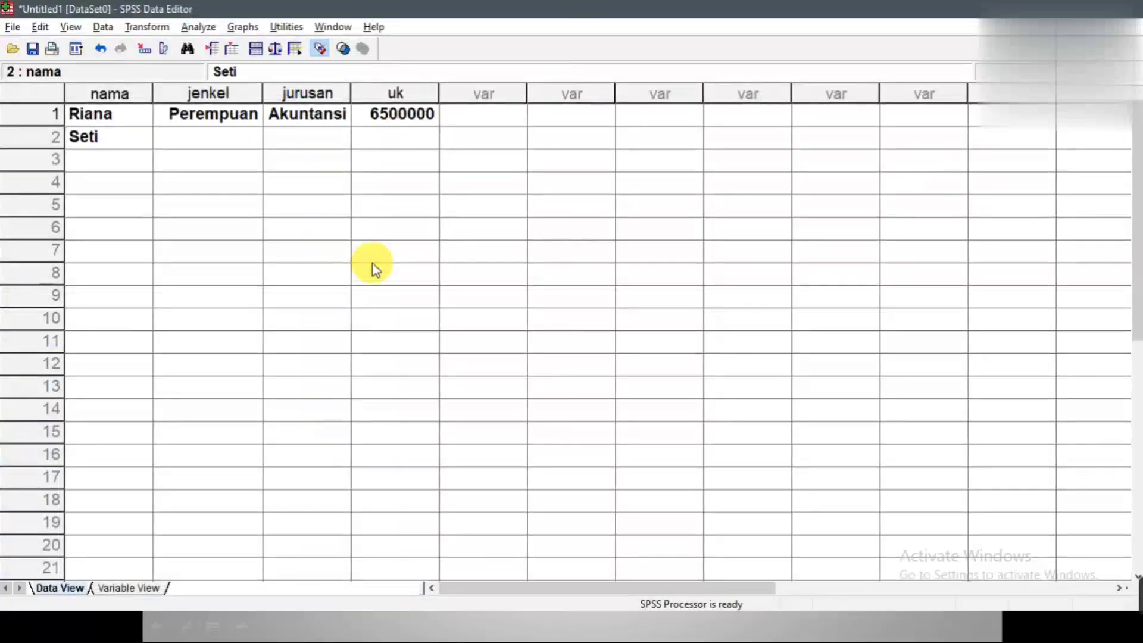
text(awan)
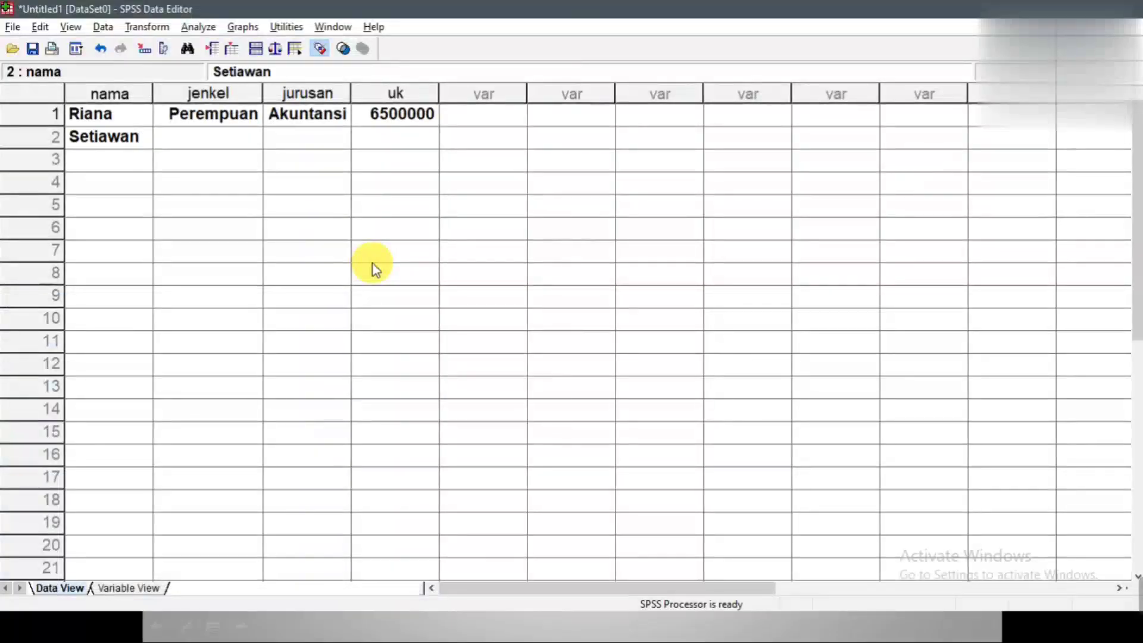
key(Return)
key(Up)
key(Right)
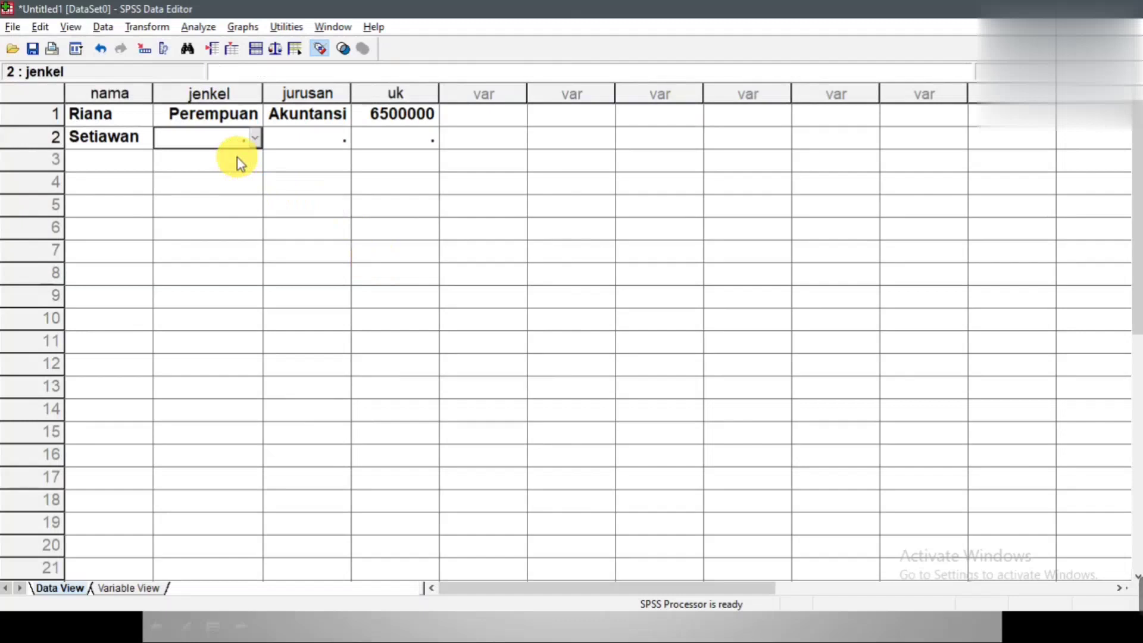
Enter code 1 (Laki-laki) as jenkel in row 2 and choose Teknik as its jurusan according to the sample table.
text(1)
key(Return)
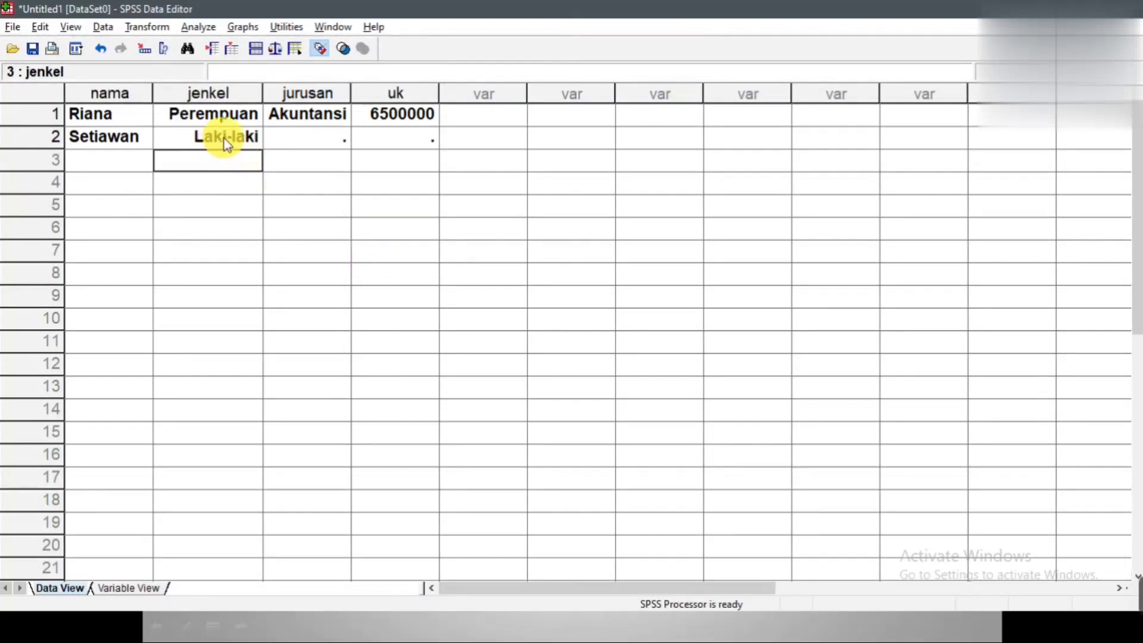
click(299, 134)
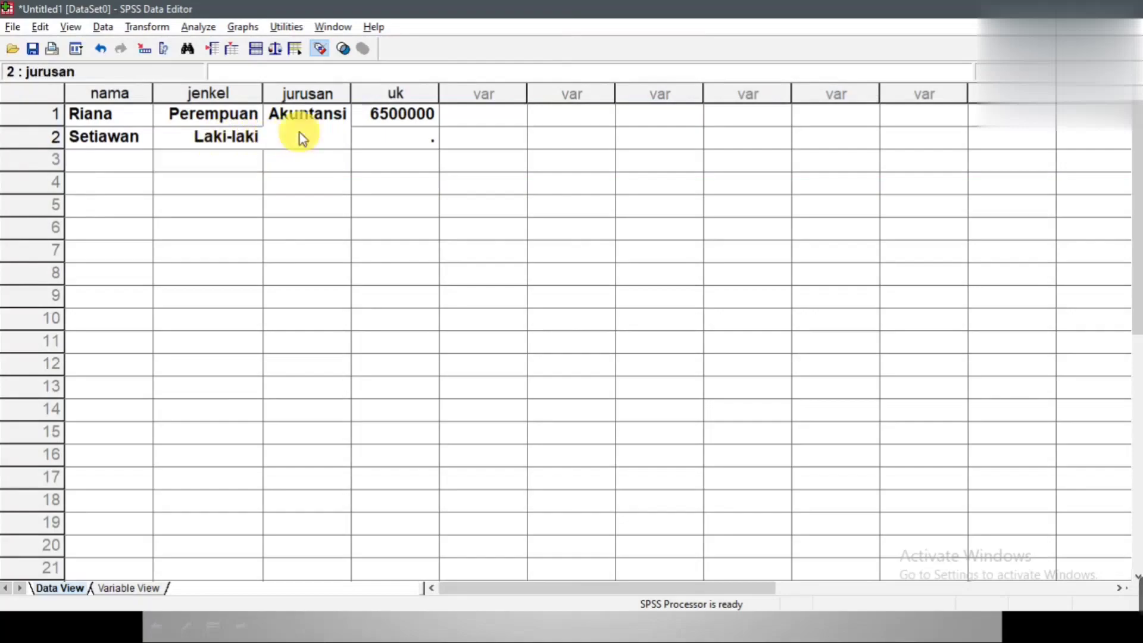
key(alt+Tab)
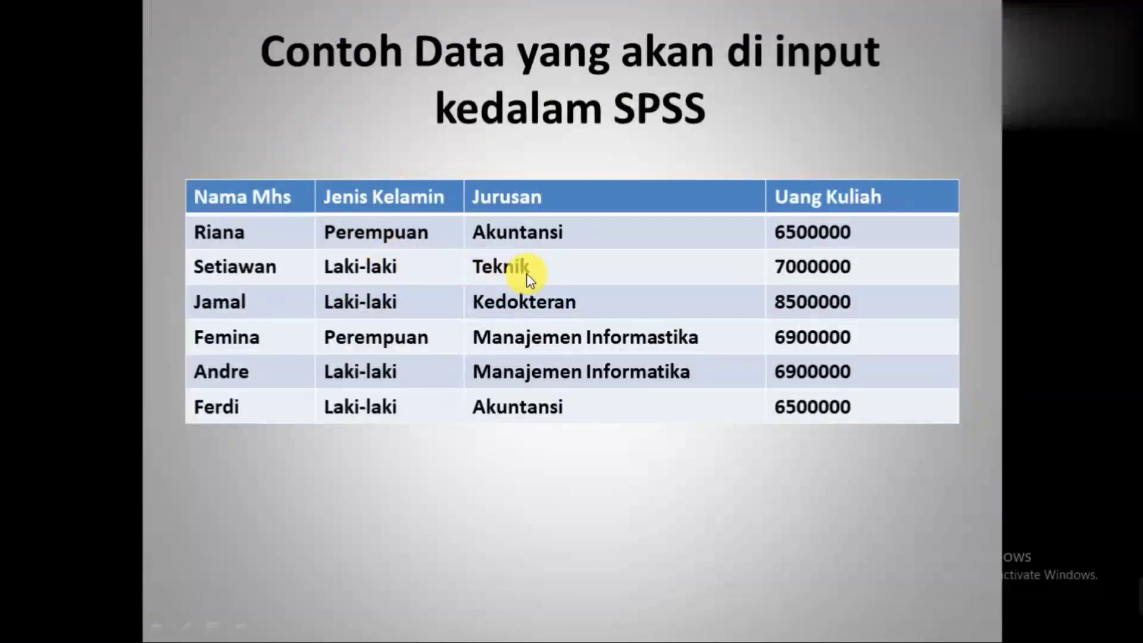
key(alt+Tab)
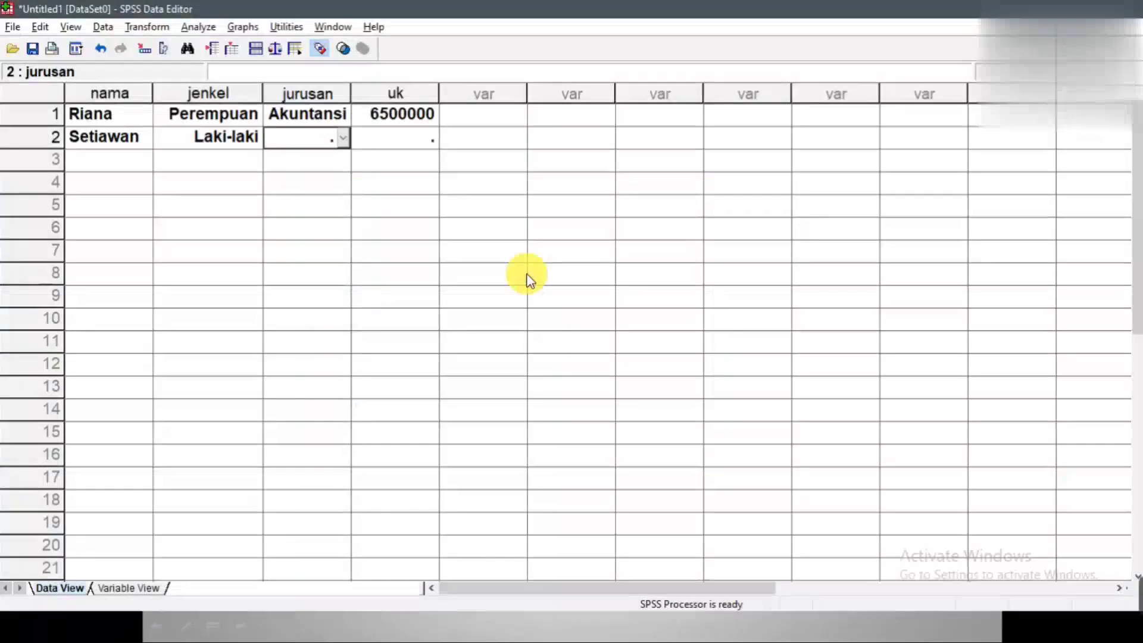
click(343, 141)
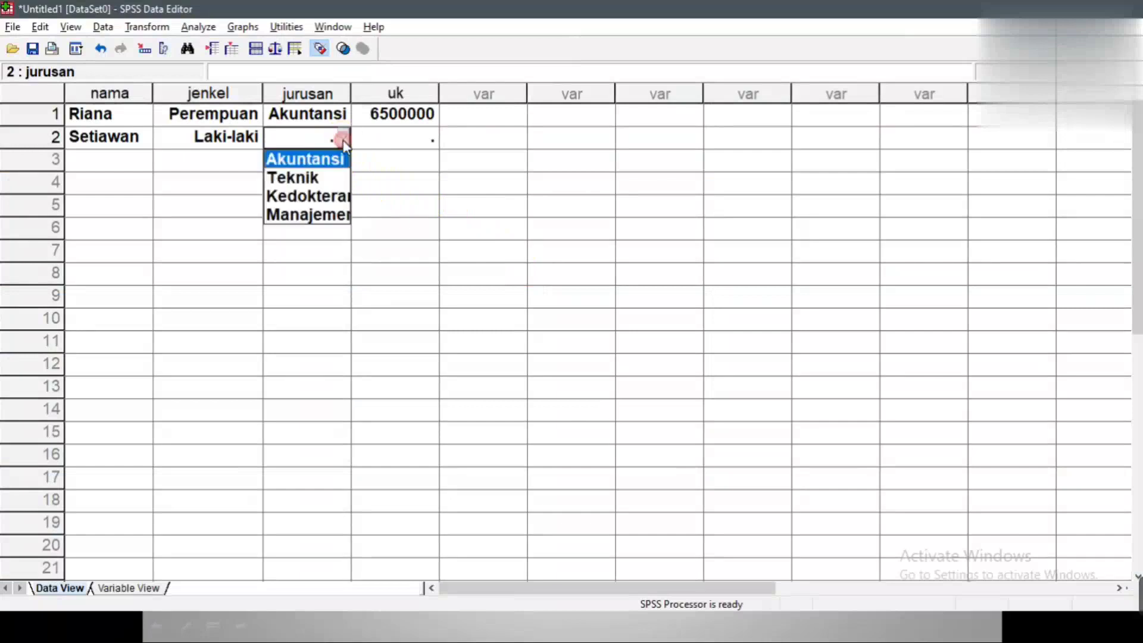
click(309, 177)
key(Tab)
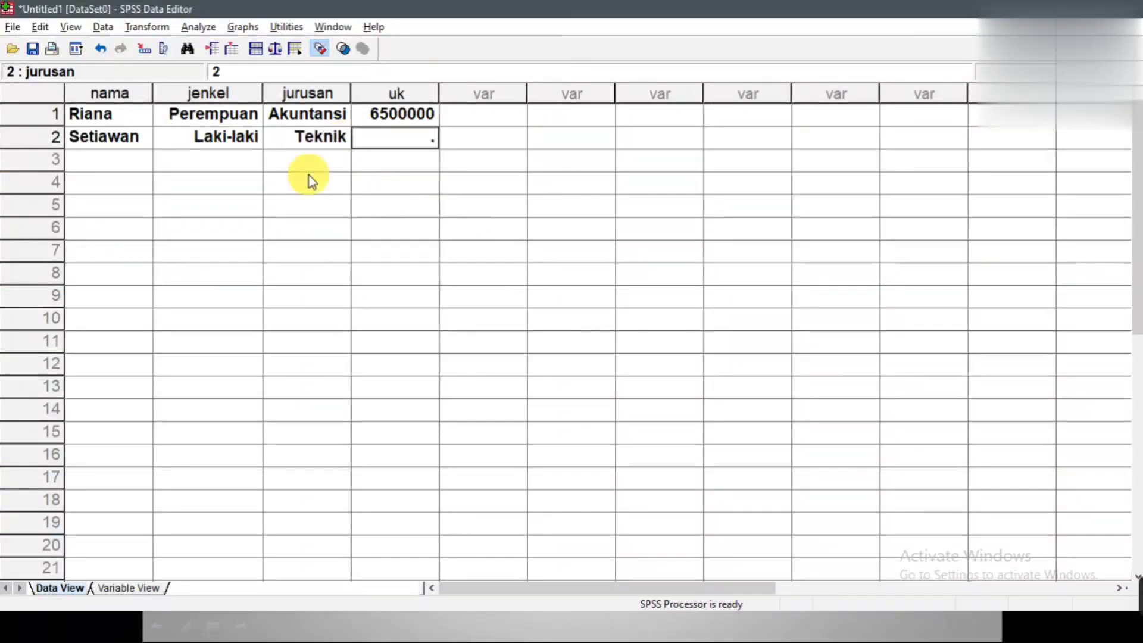
Look up the second student's tuition fee in the sample table and enter 7000000 as uk in row 2.
key(alt+Tab)
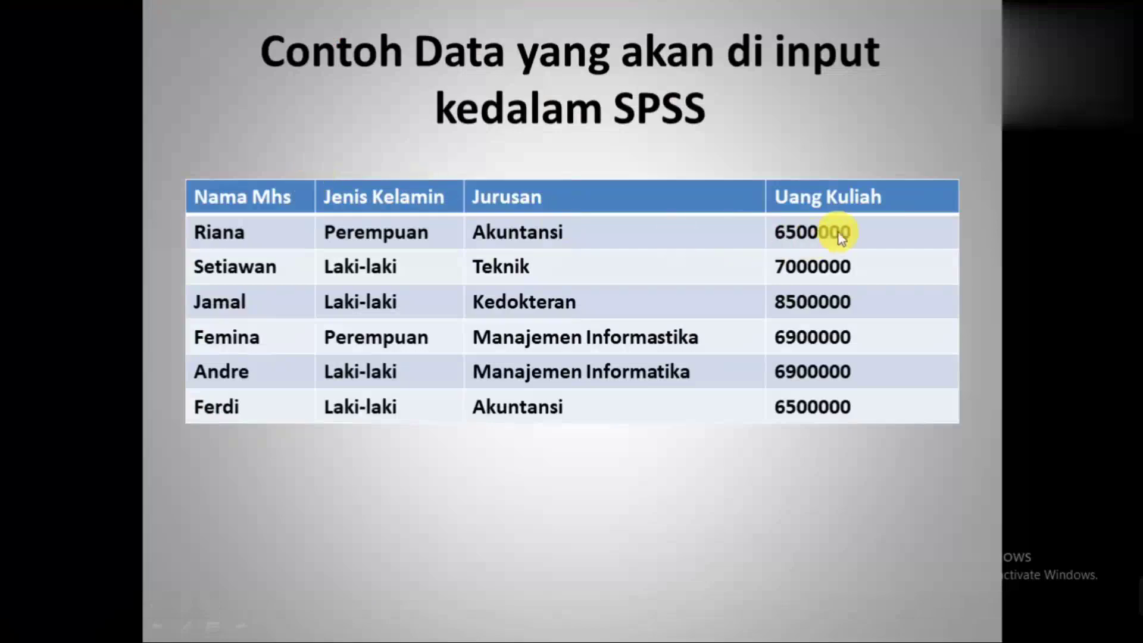
key(alt+Tab)
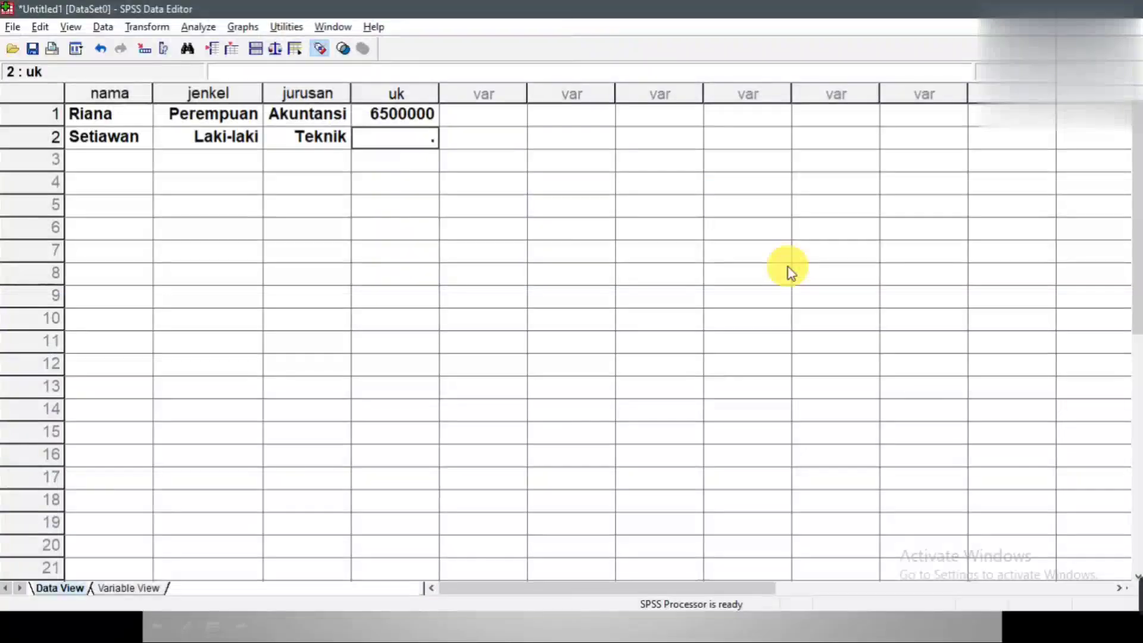
text(7)
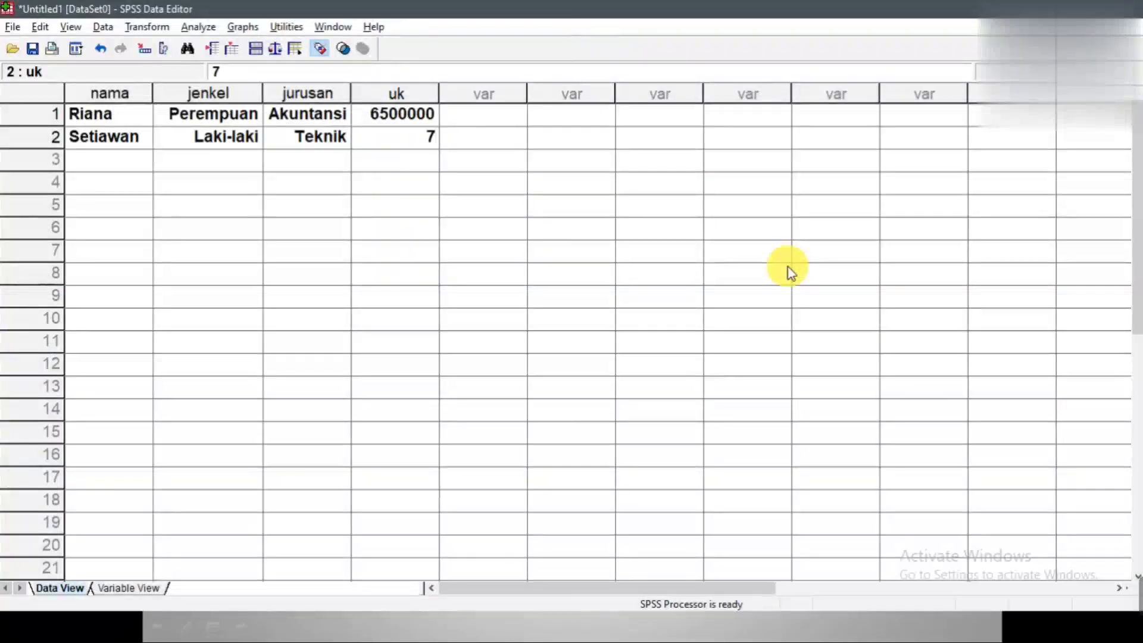
text(000000)
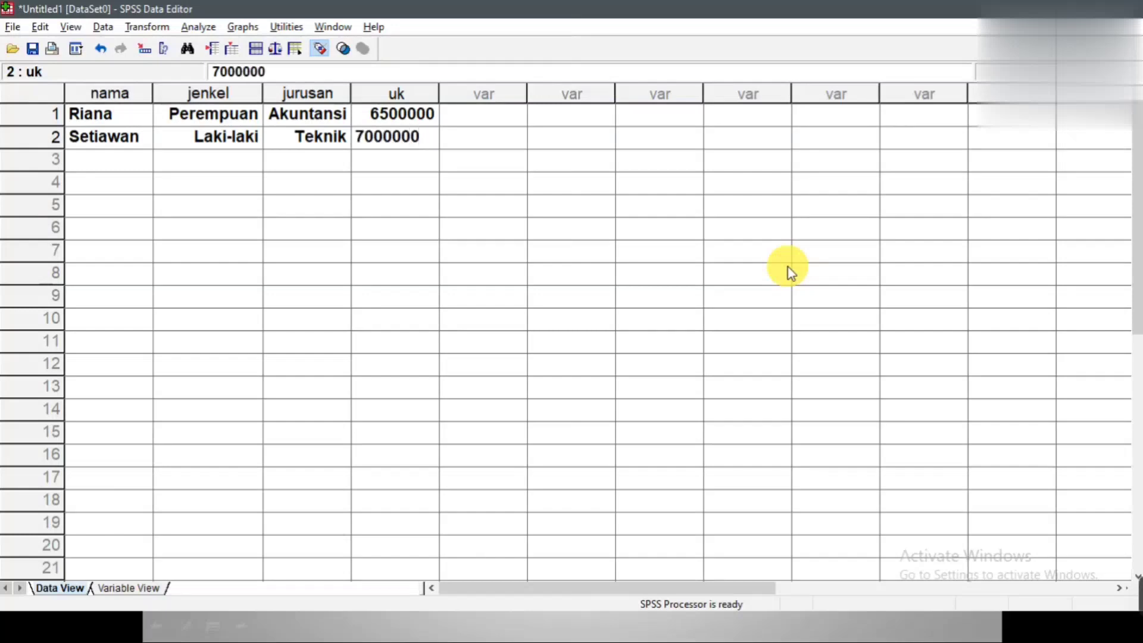
key(Return)
Enter the third student's name from the sample table in row 3 and code 1 (Laki-laki) as jenkel.
key(Left)
key(Left)
key(alt+Tab)
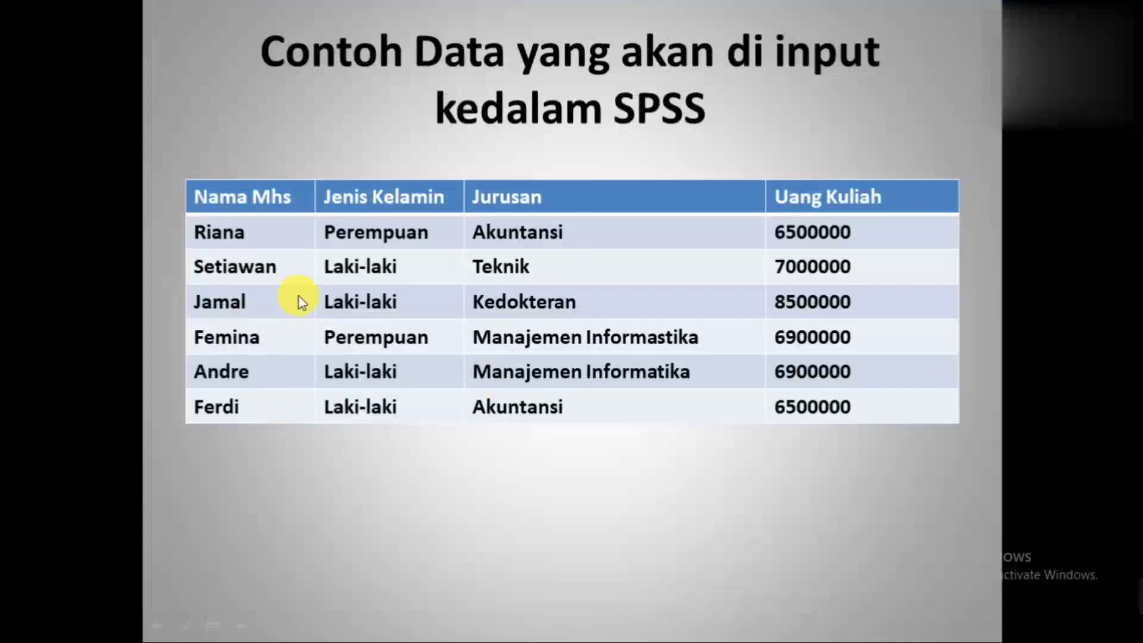
key(alt+Tab)
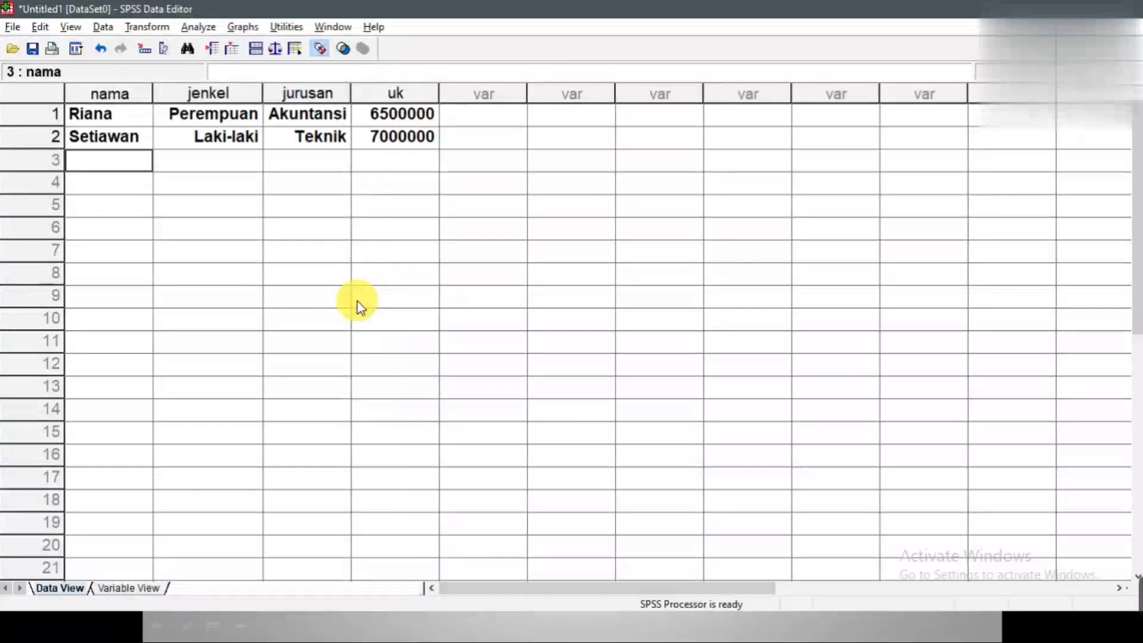
text(Jamal)
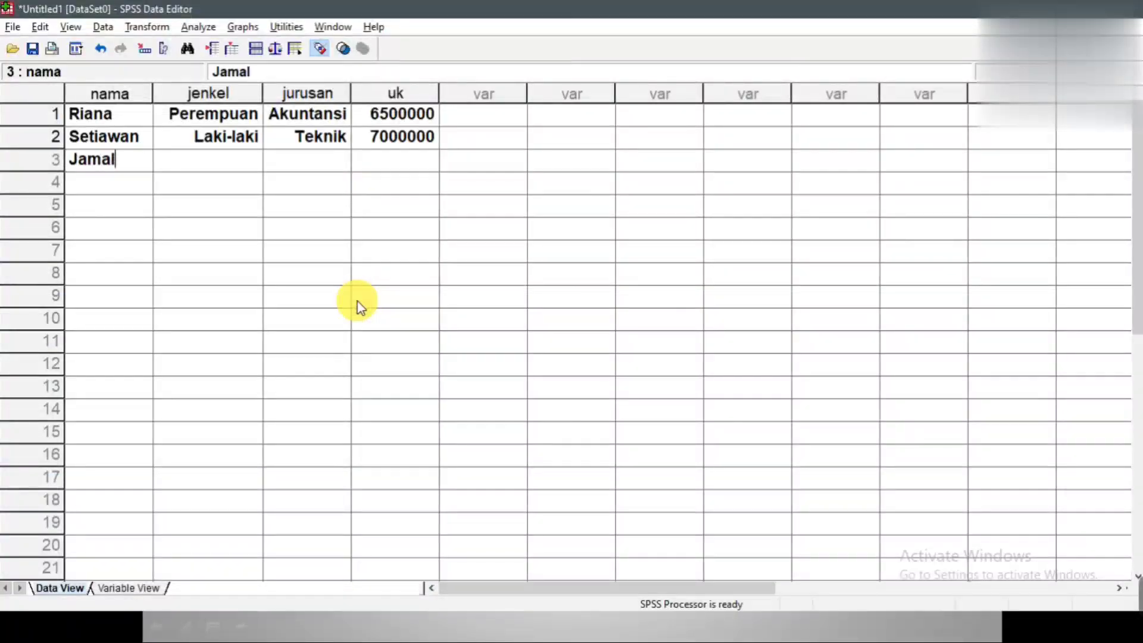
key(Tab)
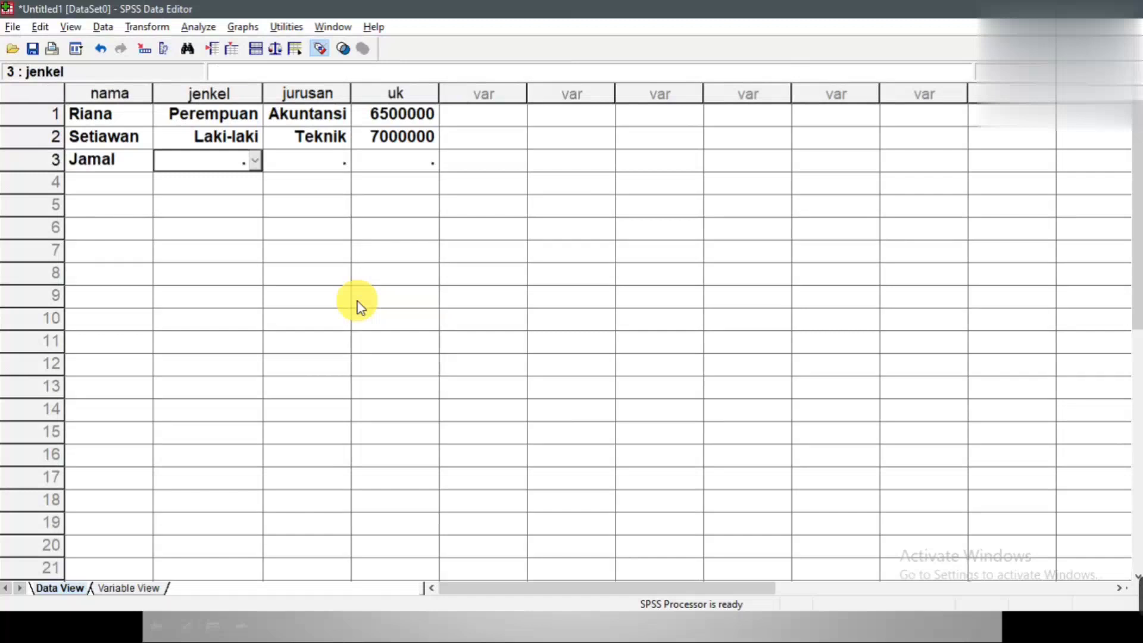
text(1)
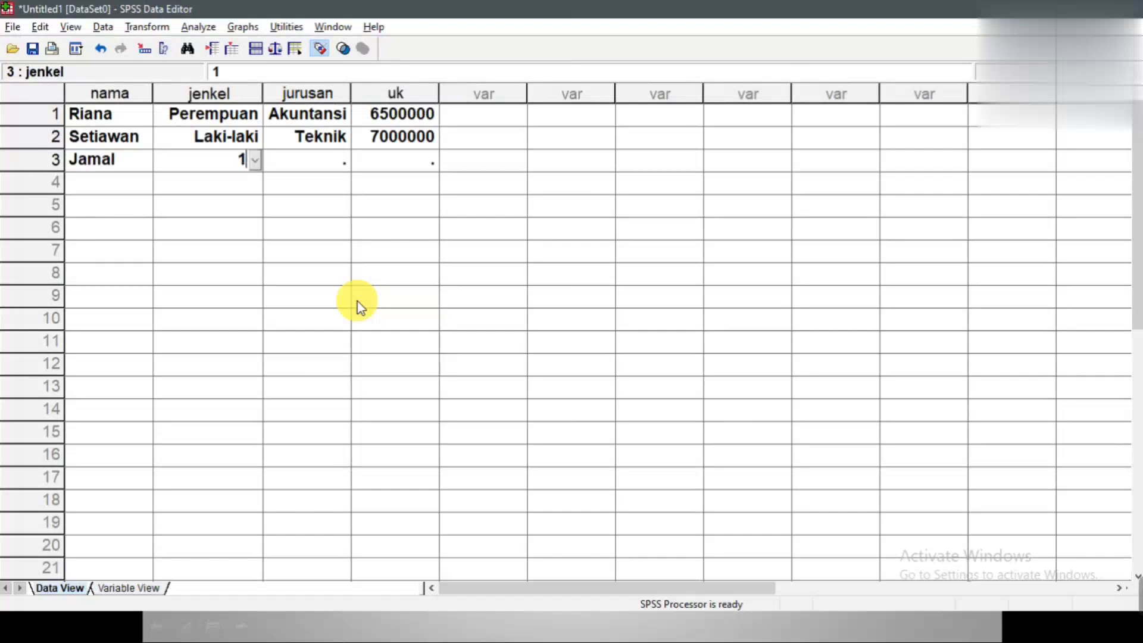
key(Return)
key(Up)
Check the third student's major in the sample table and choose Kedokteran as jurusan in row 3.
key(Tab)
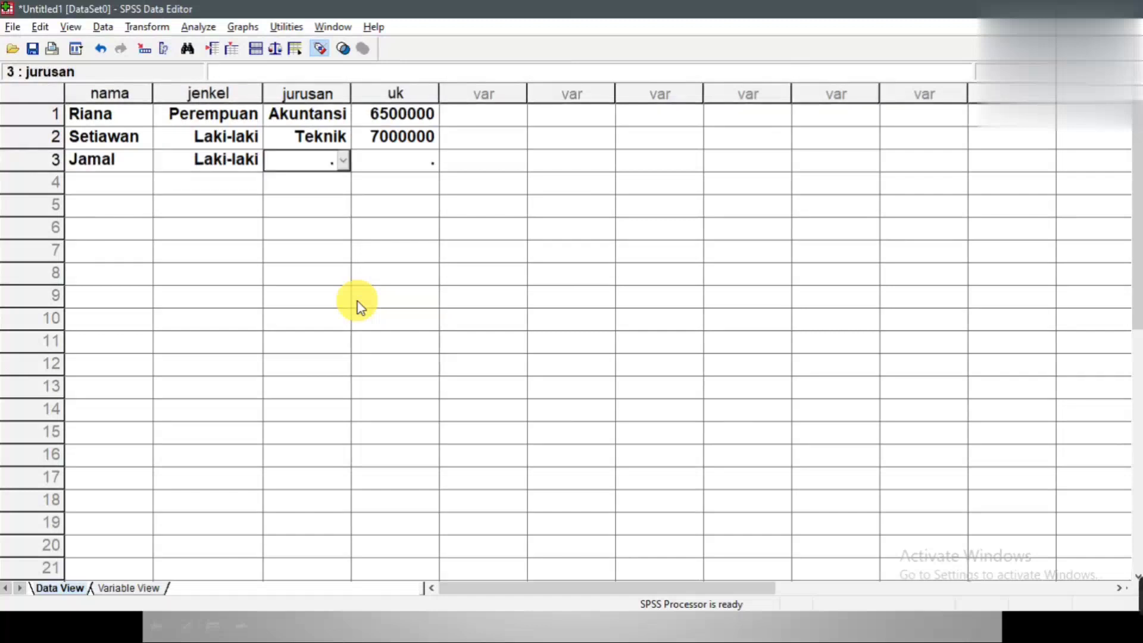
key(alt+Tab)
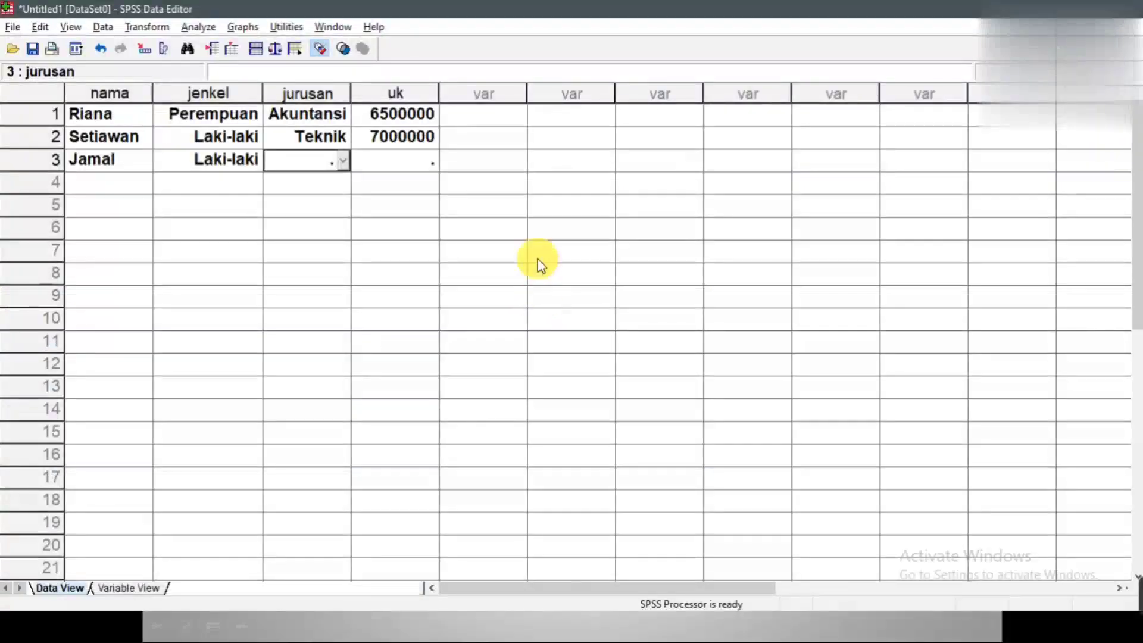
click(344, 160)
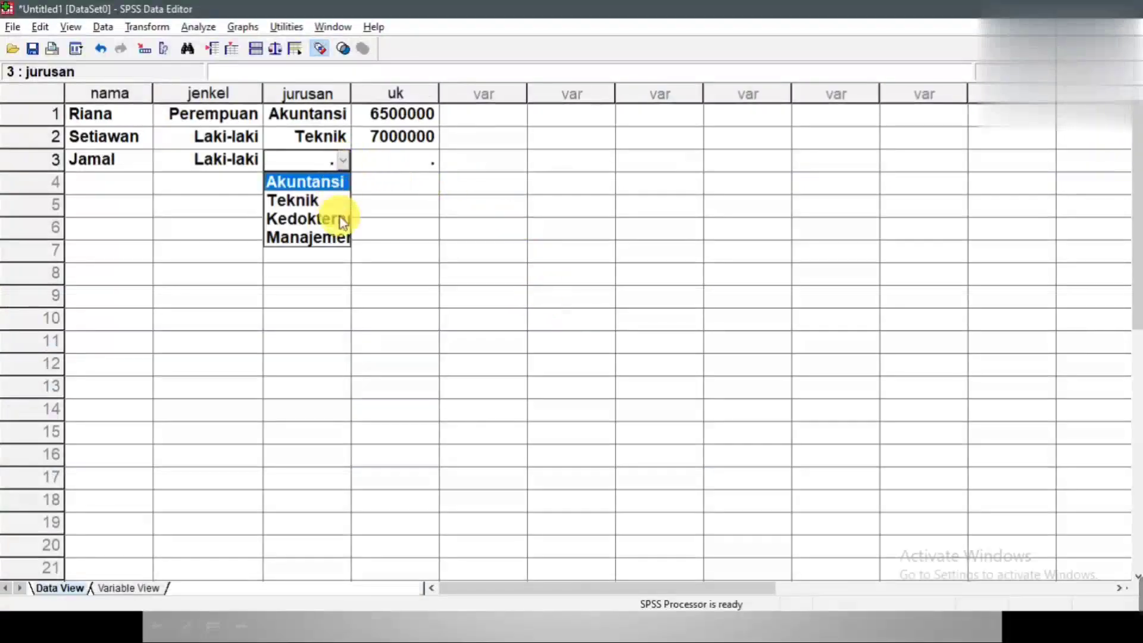
click(303, 219)
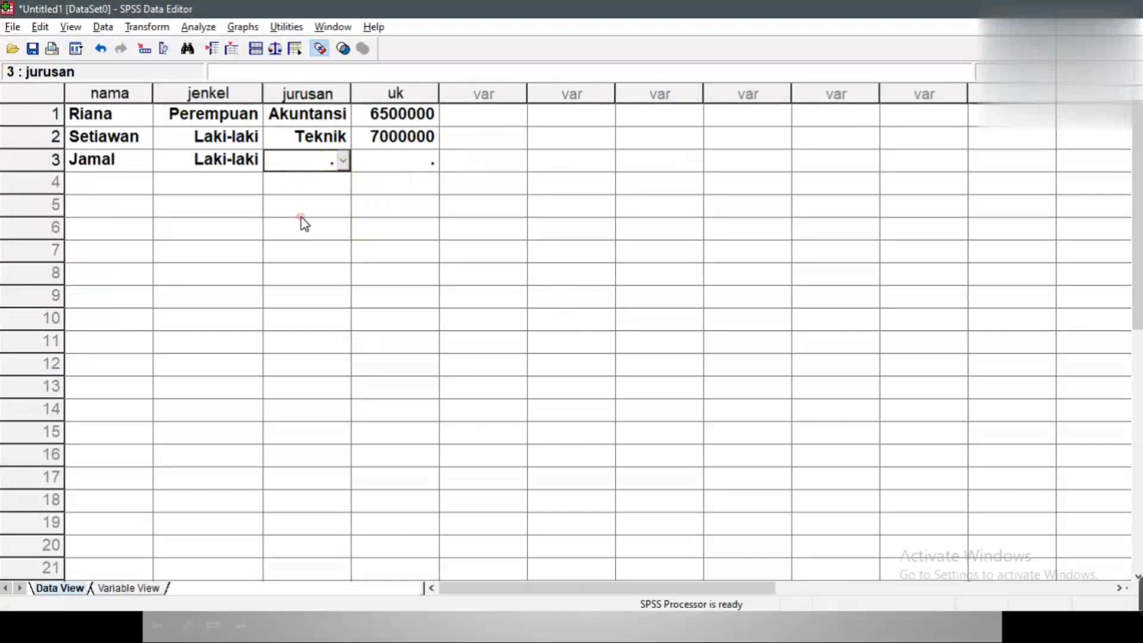
click(344, 159)
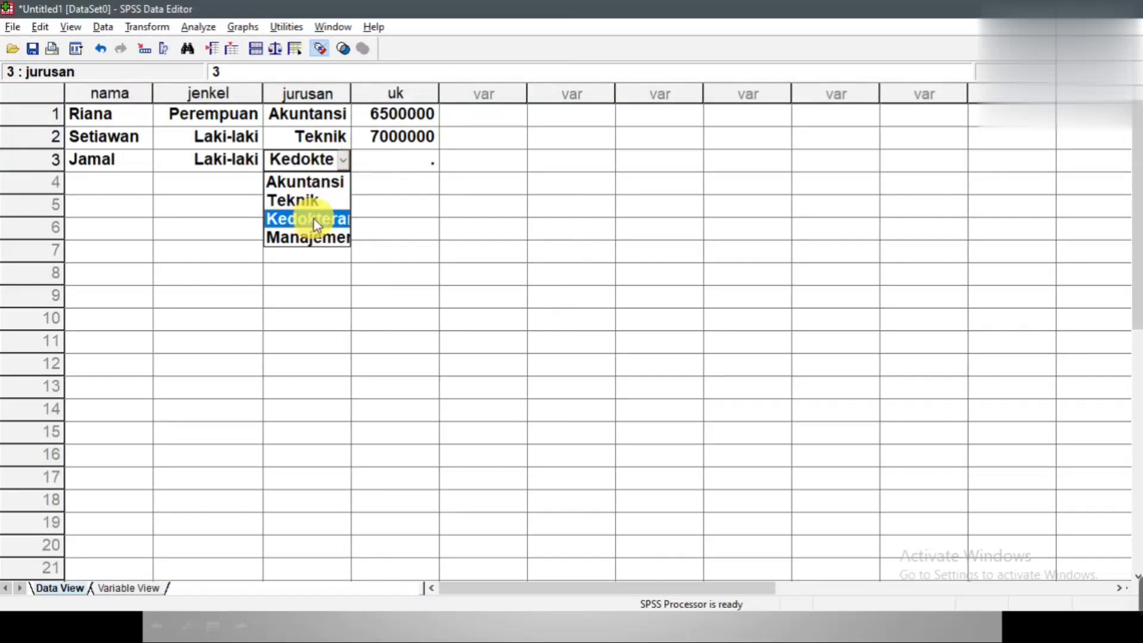
click(394, 154)
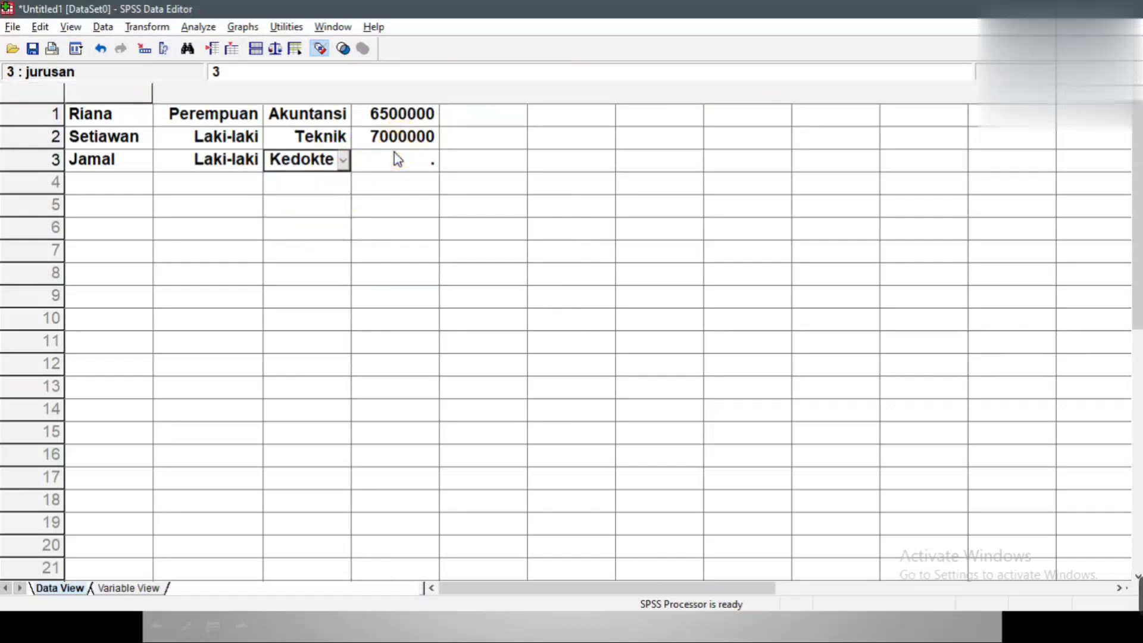
Look up the third student's tuition fee, enter 8500000 as uk in row 3 and move to the nama cell of row 4.
key(alt+Tab)
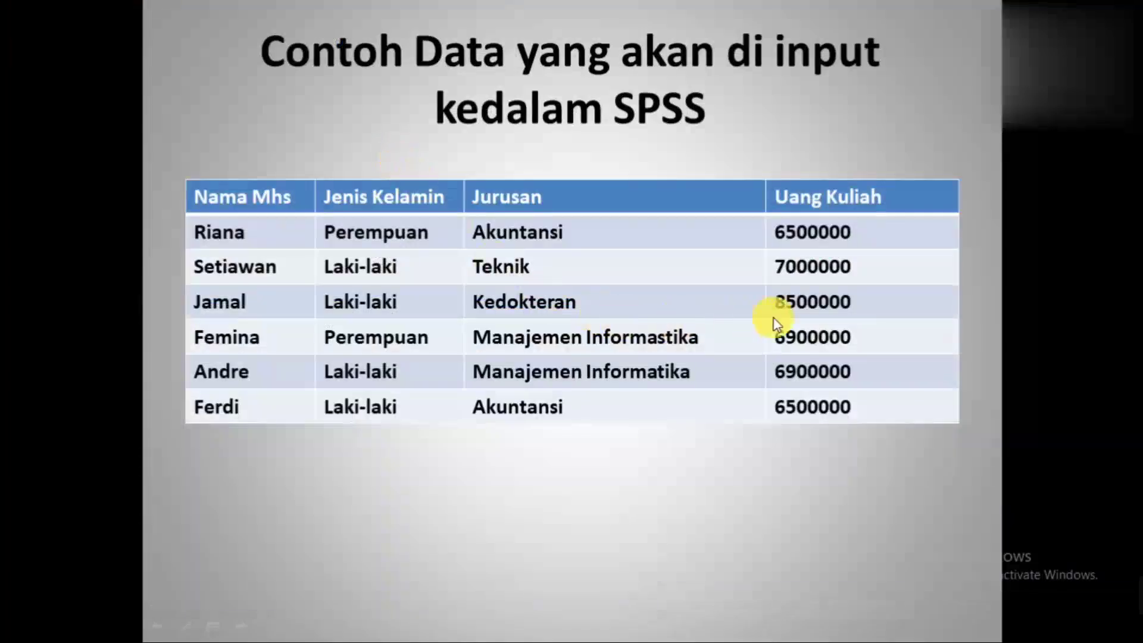
key(alt+Tab)
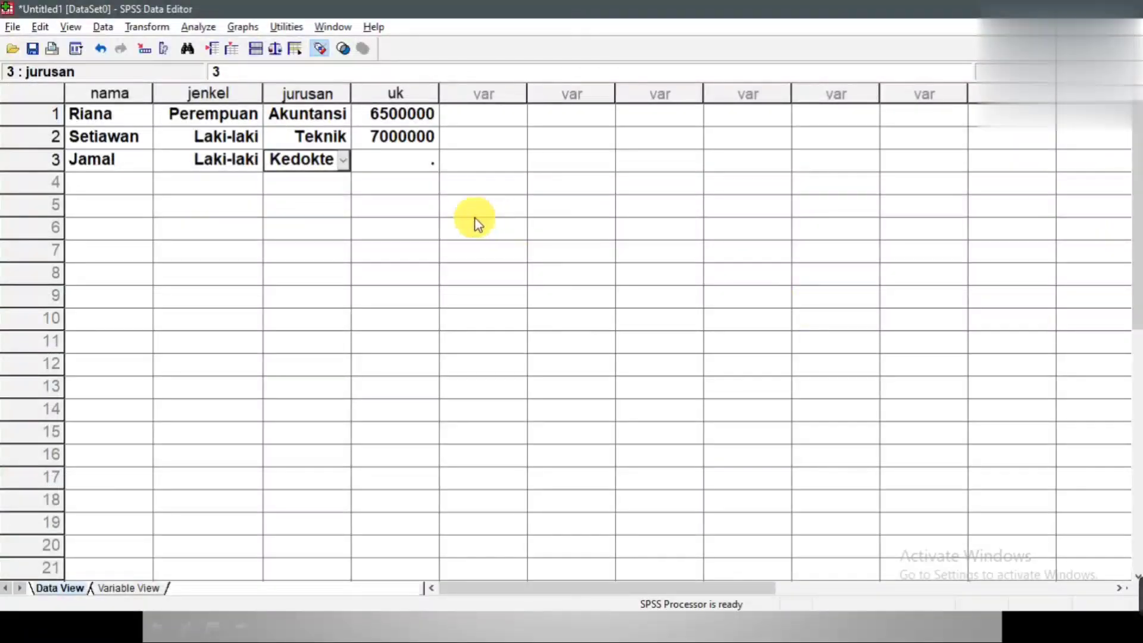
key(Tab)
text(8)
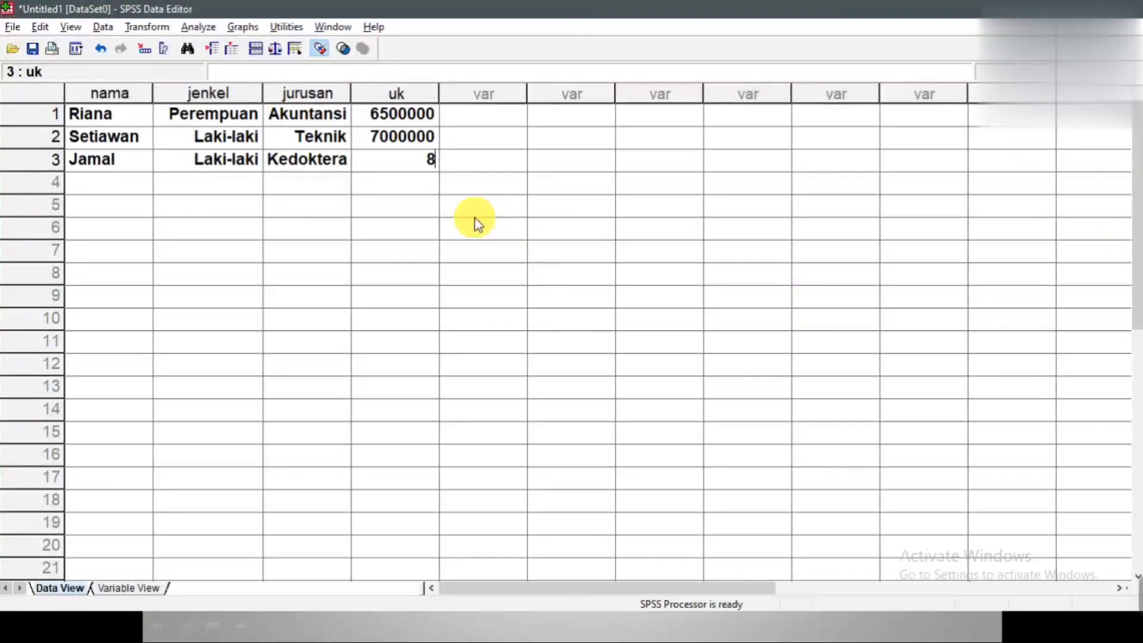
text(5000000)
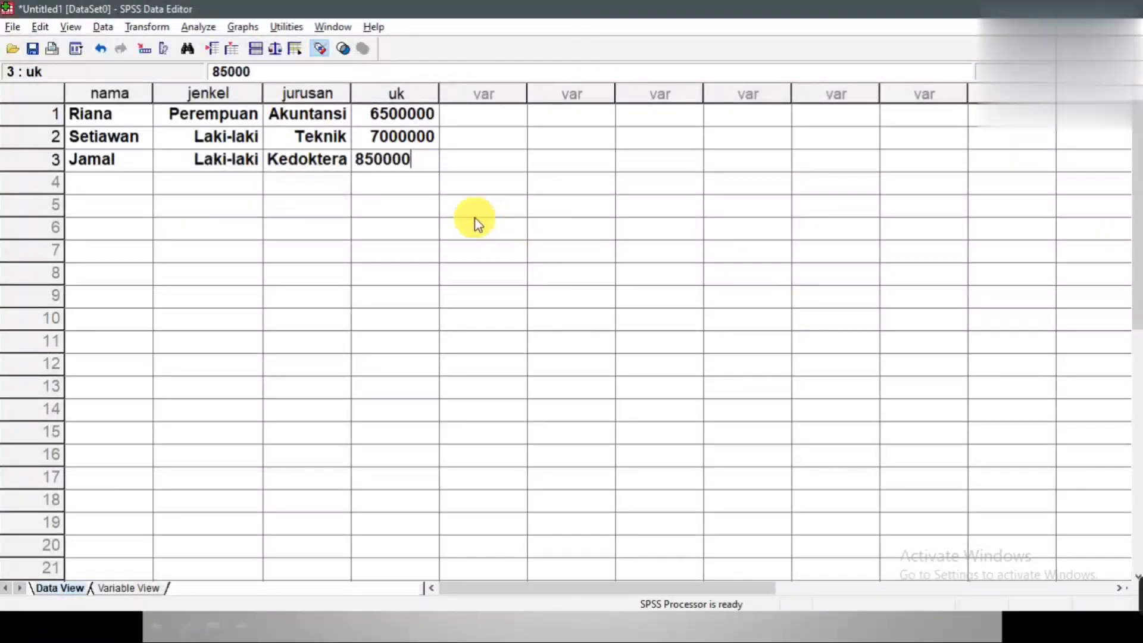
key(Return)
key(Left)
key(Left)
key(Left)
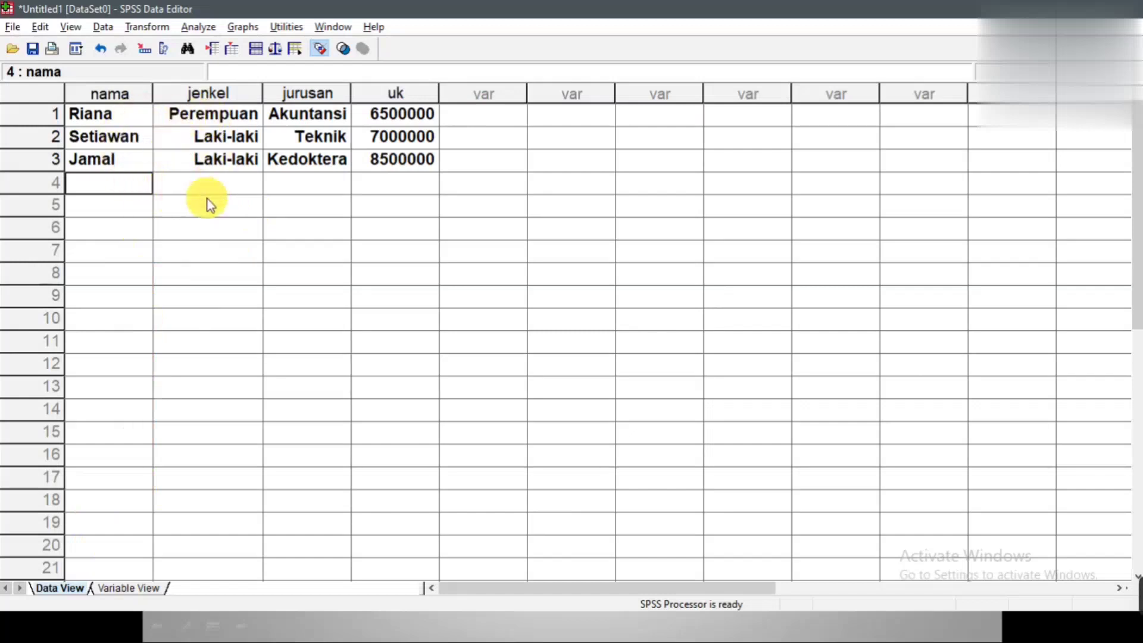
click(129, 587)
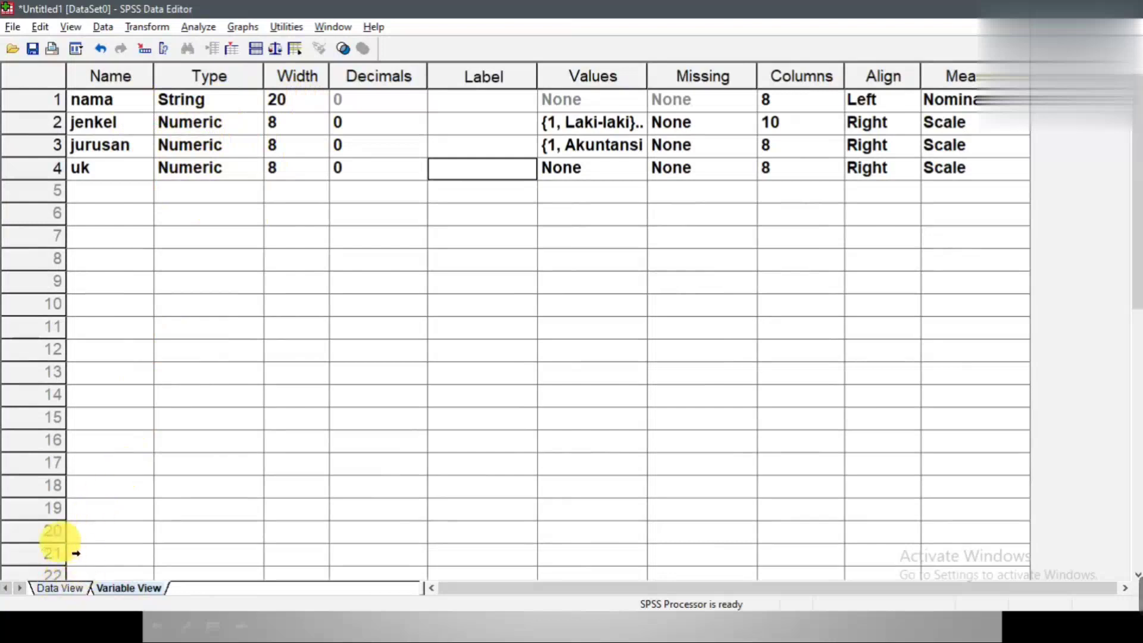
click(53, 591)
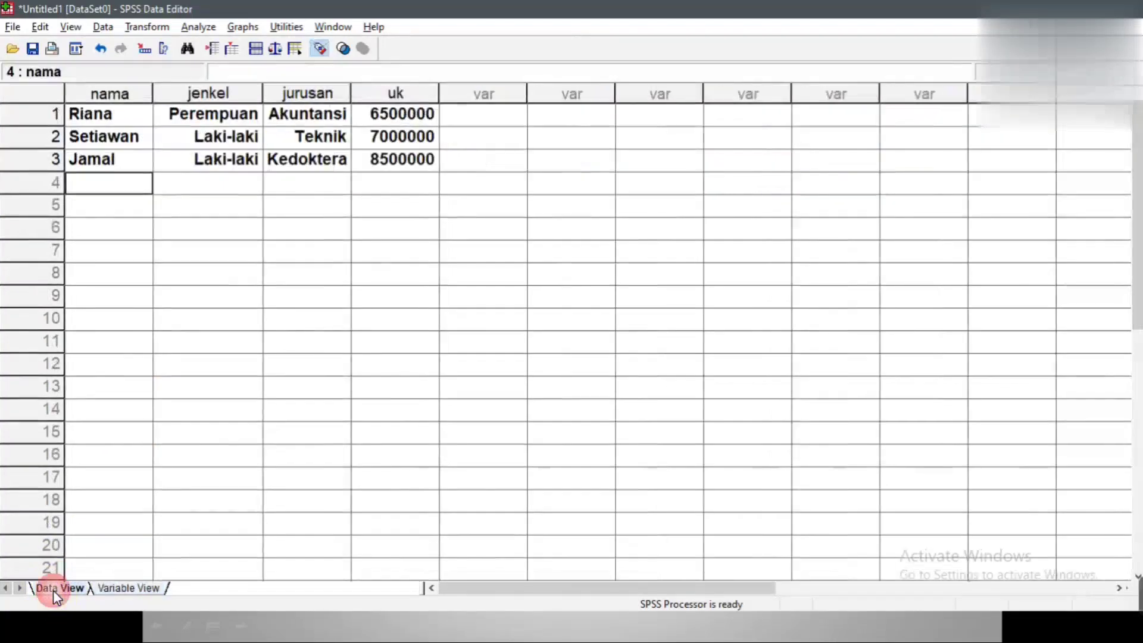